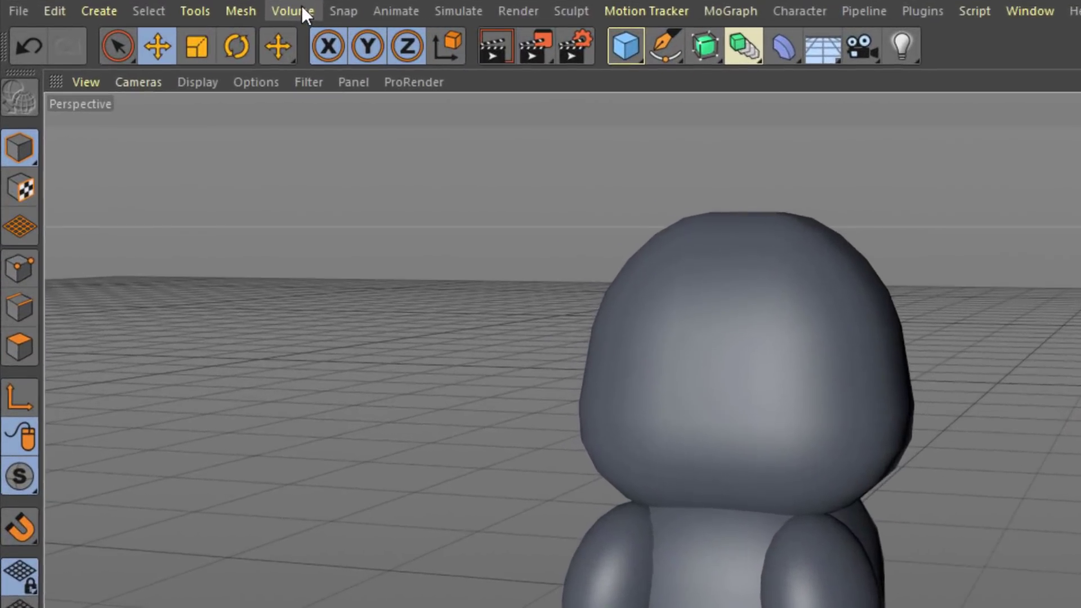
Step: Create a new Volume Builder object from the Volume menu
left_click(152, 18)
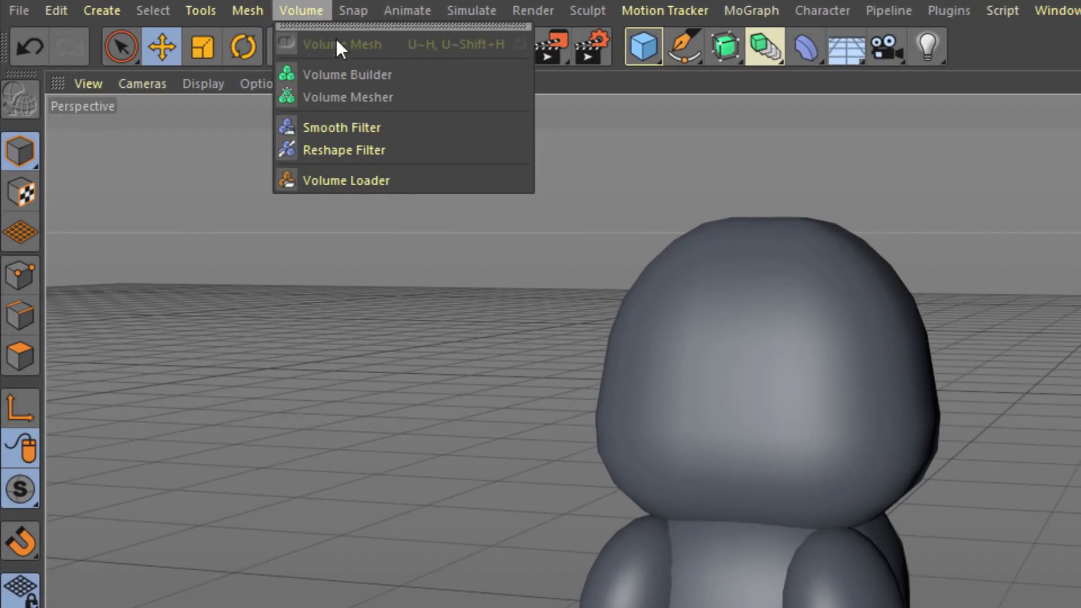
left_click(338, 68)
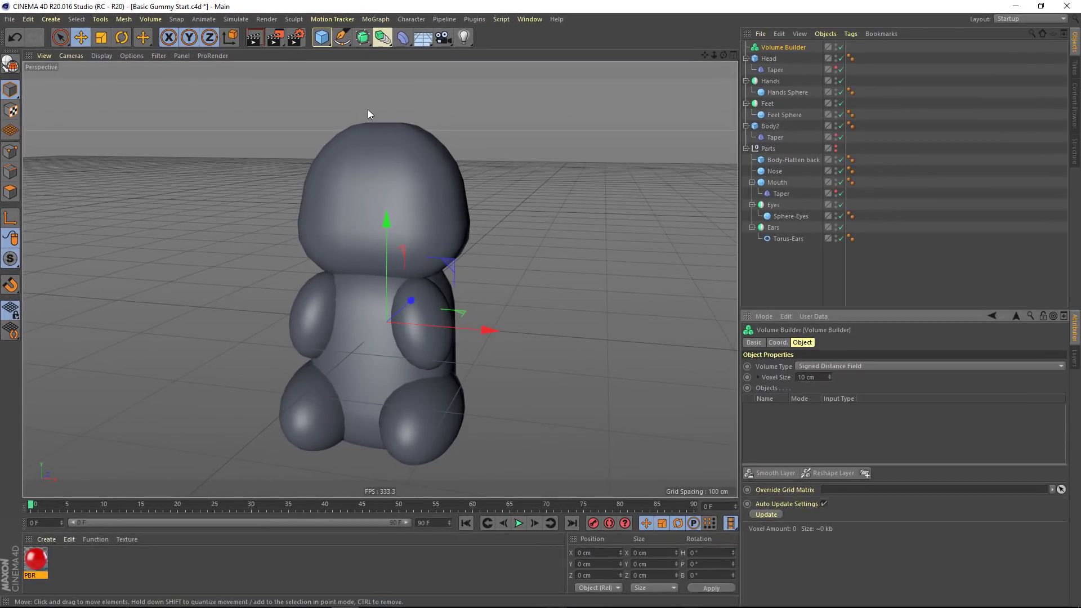
Step: Select Head, Hands, Feet and Body2 and parent them under the Volume Builder
mouse_move(773, 60)
left_mouse_down()
mouse_move(821, 425)
mouse_move(801, 150)
mouse_move(767, 62)
left_mouse_up()
left_click(767, 60)
left_click(772, 127, "shift")
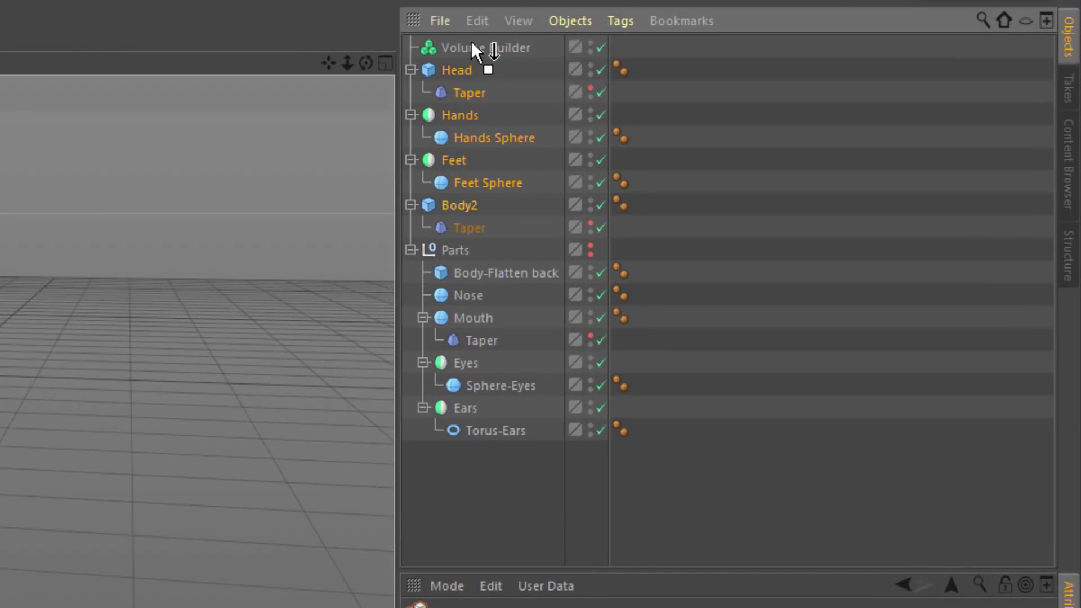
left_click_drag(470, 41, 472, 41)
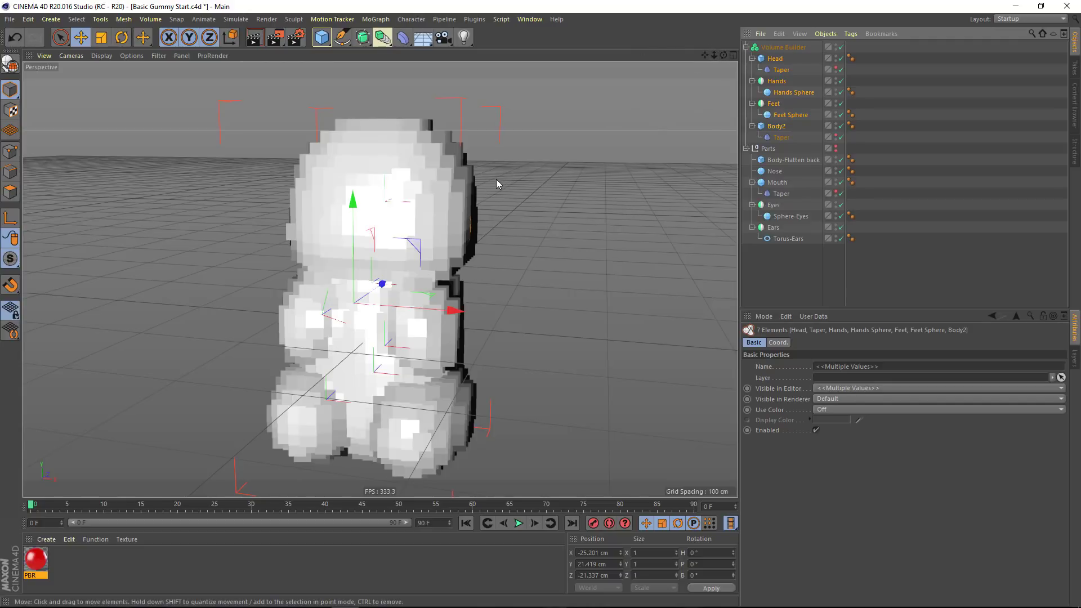
left_click(470, 174)
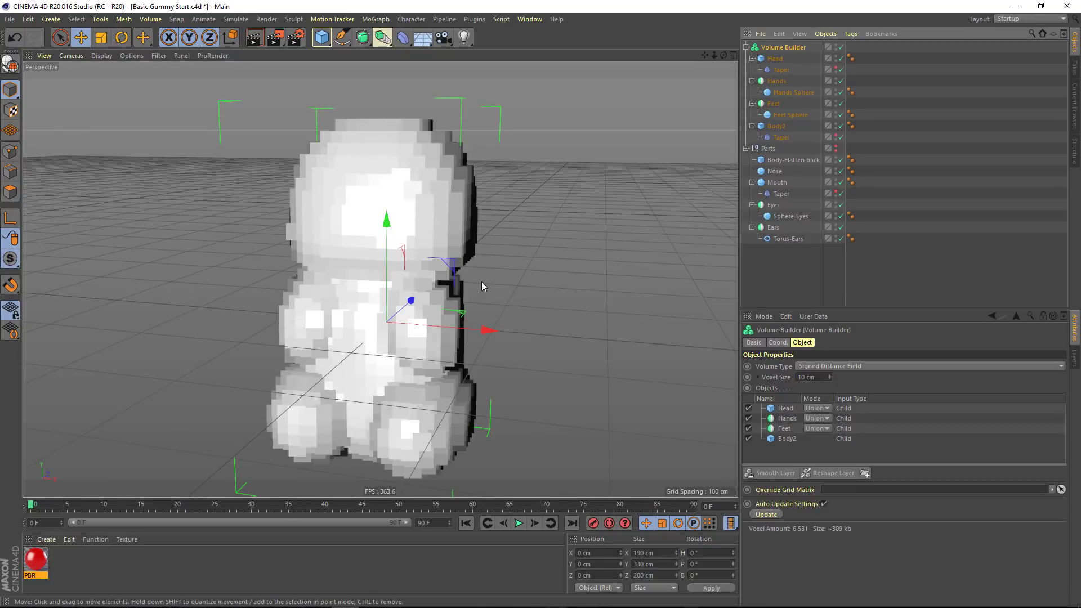
Step: Set the Volume Builder's voxel size to 2 cm and add a Smooth Layer
left_click(810, 377)
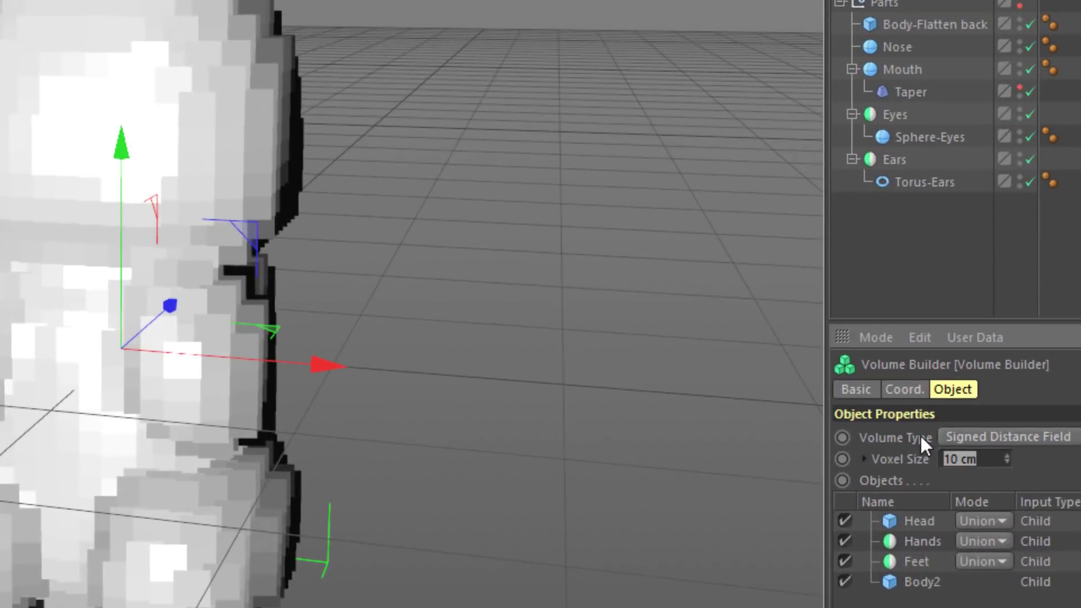
type("2")
key("Return")
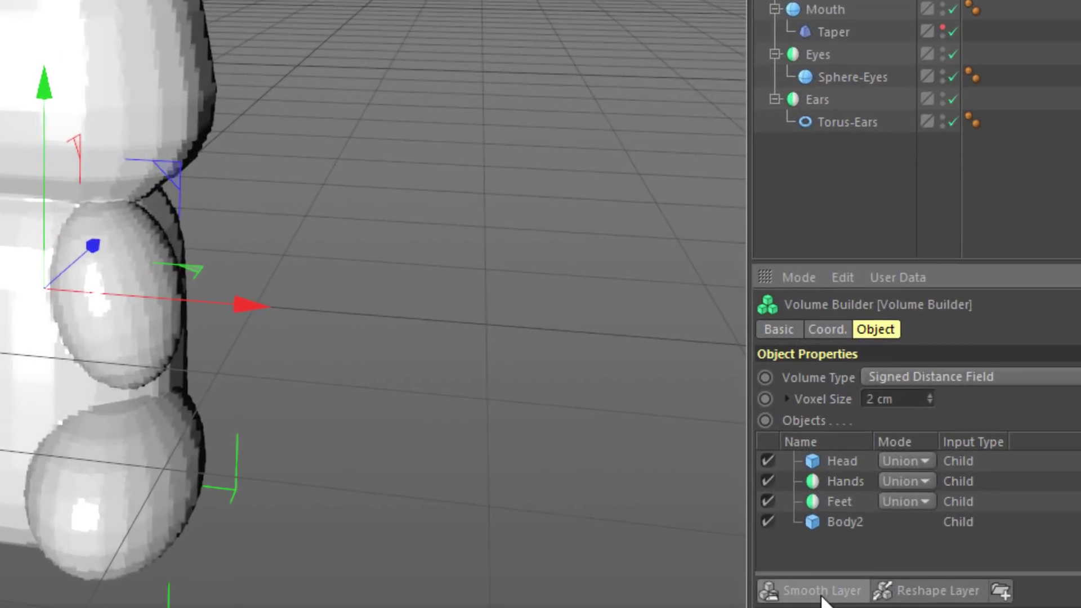
left_click(821, 592)
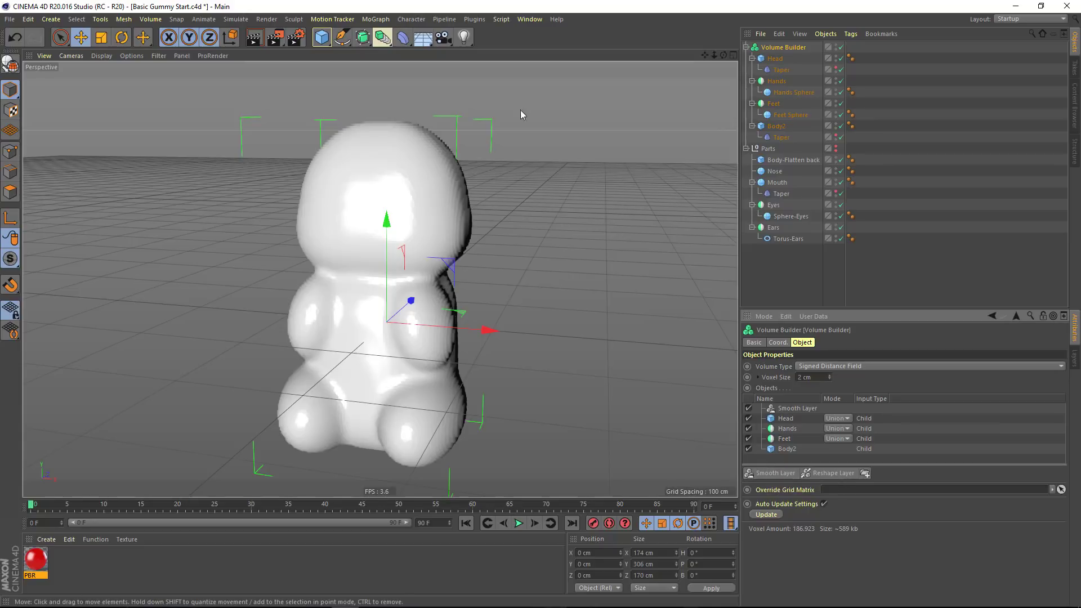
Step: Add a +Z-oriented torus, shrink it to ear size and raise it onto the head
left_click(323, 39)
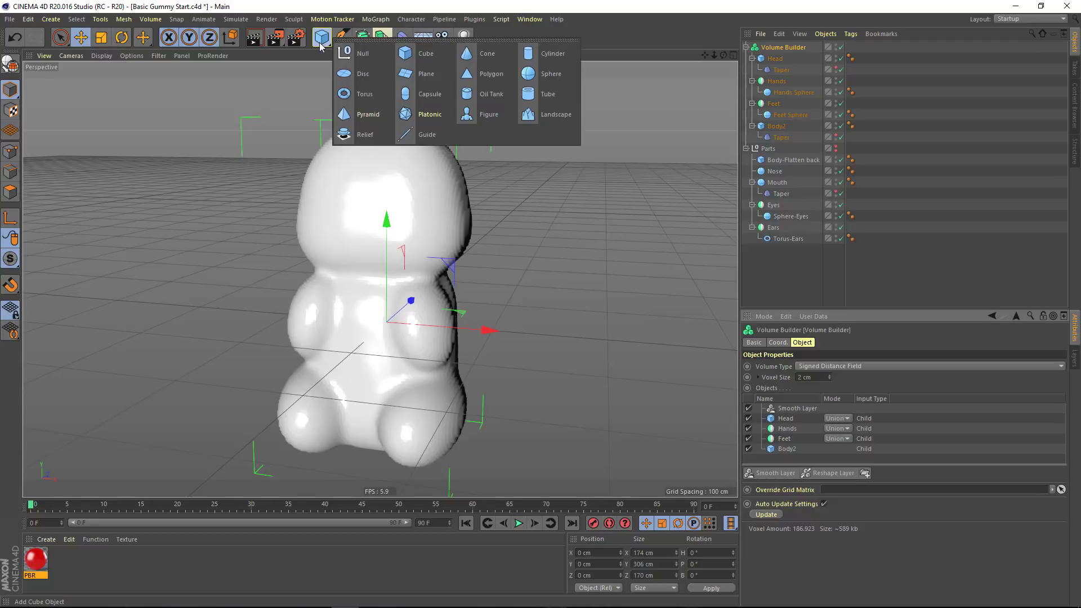
left_click(360, 96)
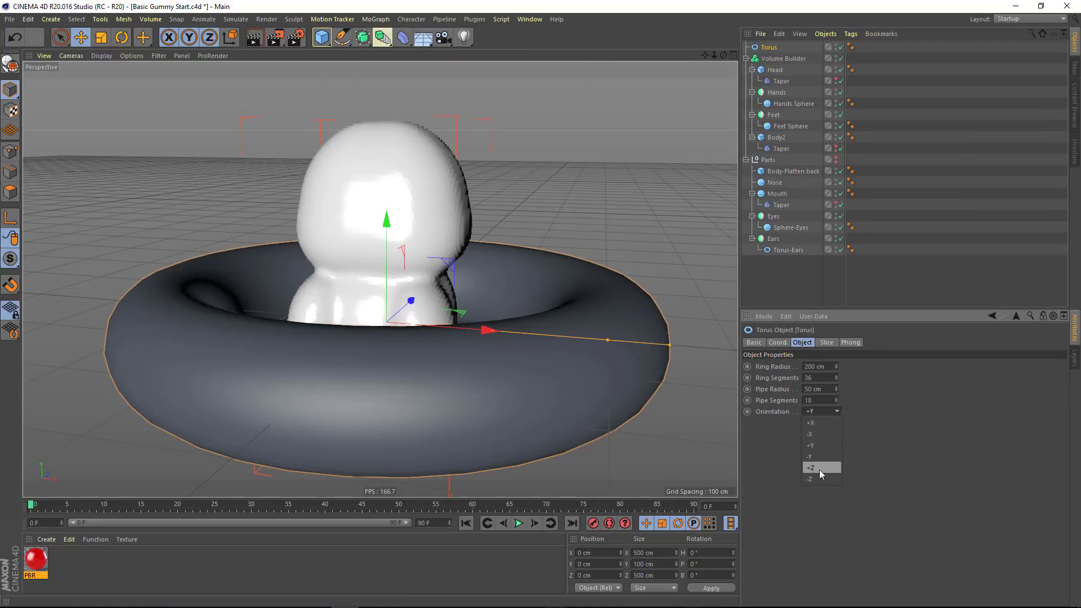
left_click(819, 467)
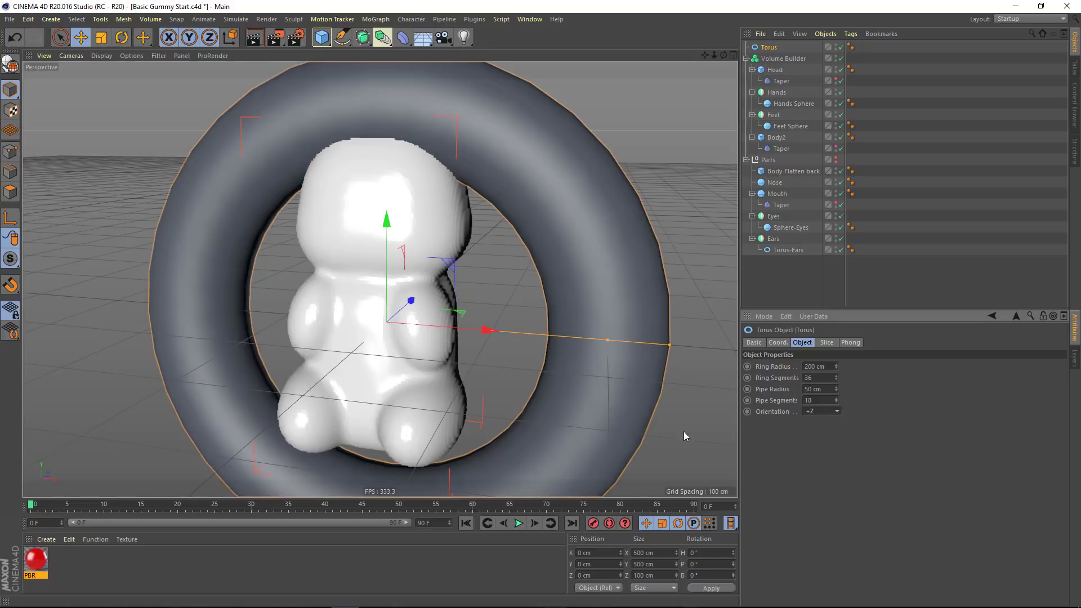
left_click(102, 38)
left_click_drag(597, 204, 151, 80)
left_click(81, 37)
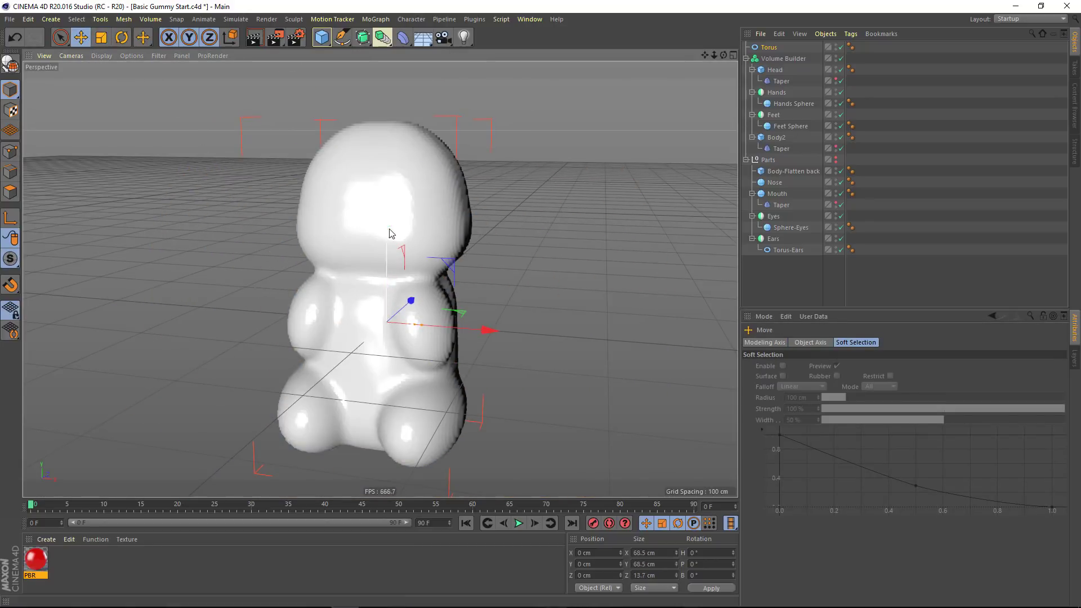
left_click_drag(388, 232, 386, 79)
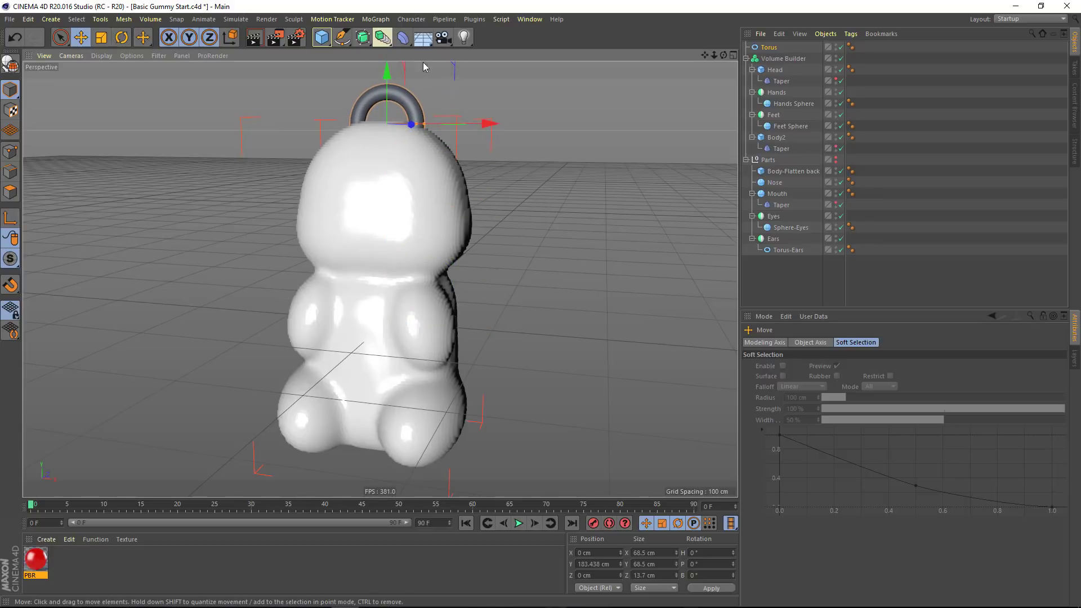
Step: Wrap the torus in a Symmetry object, offset it along X, and refine its size, position and pipe radius
left_click(385, 39)
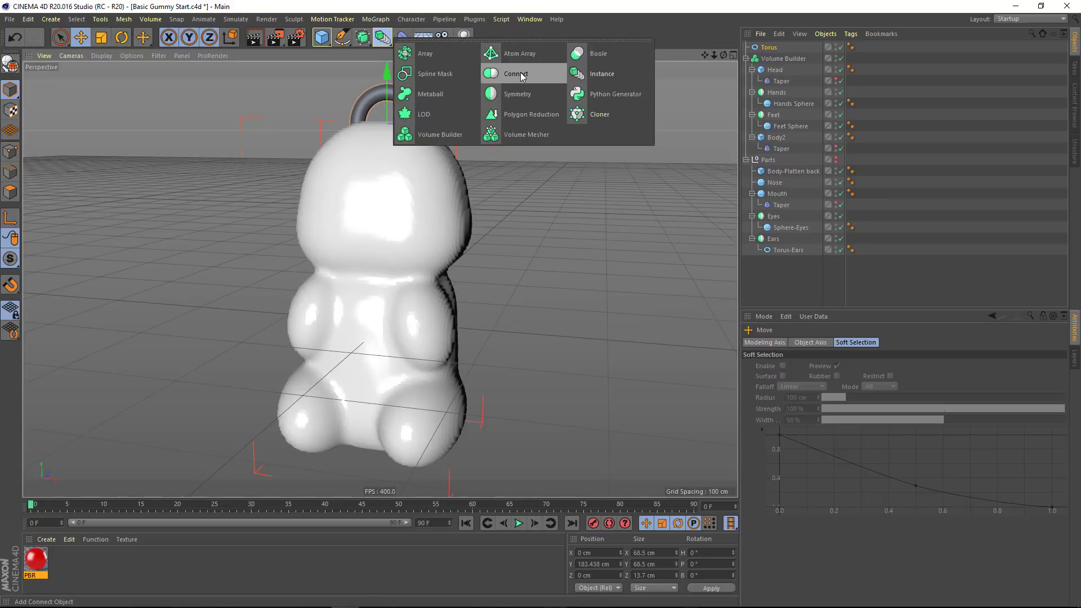
left_click(522, 91, "alt")
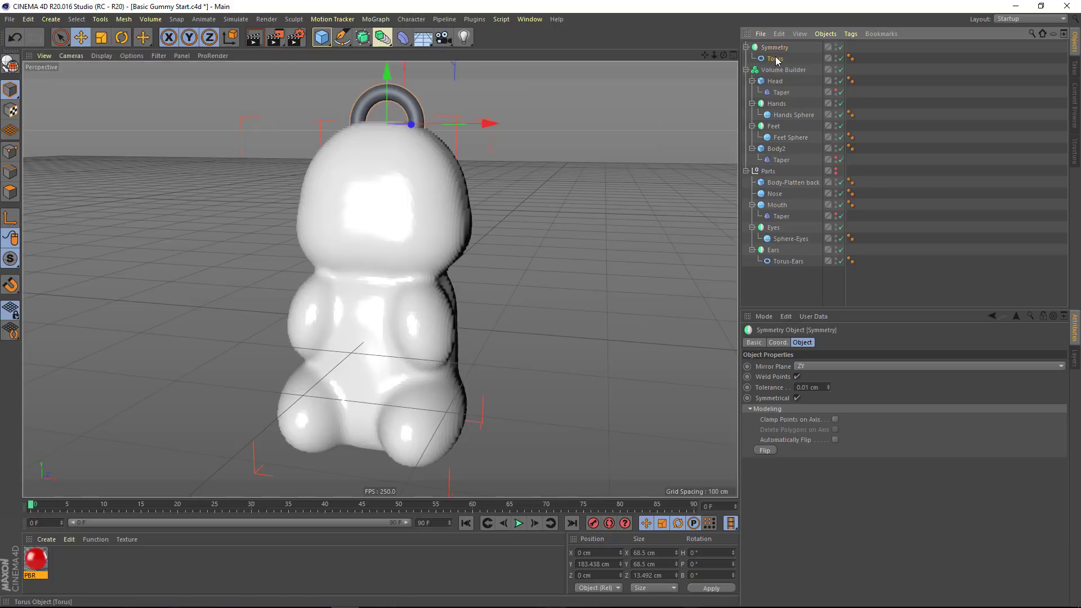
left_click_drag(483, 123, 528, 127)
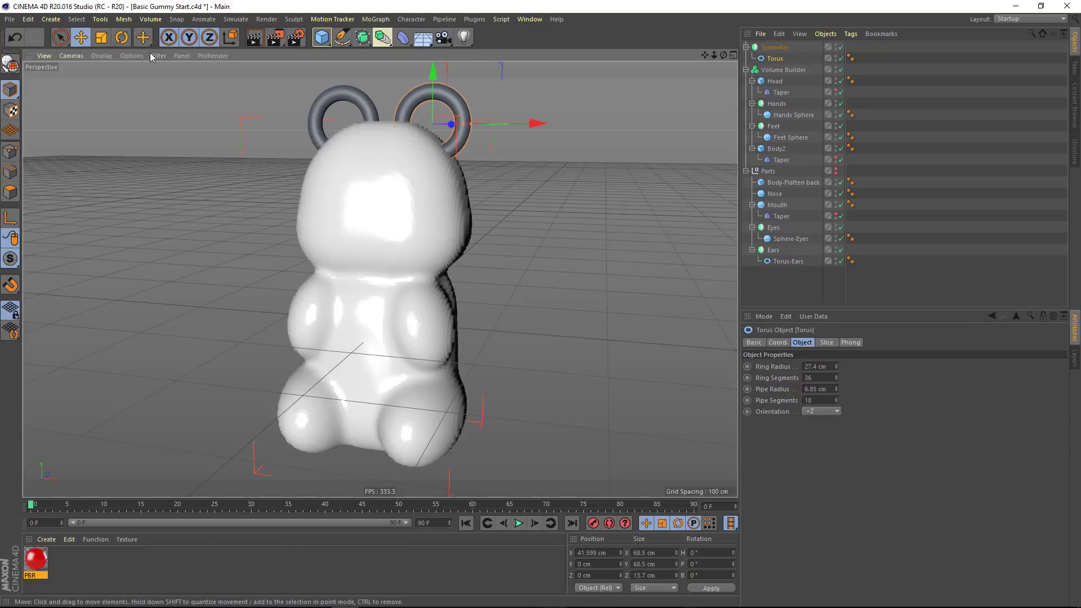
left_click(106, 39)
left_click_drag(586, 133, 352, 137)
left_click(80, 37)
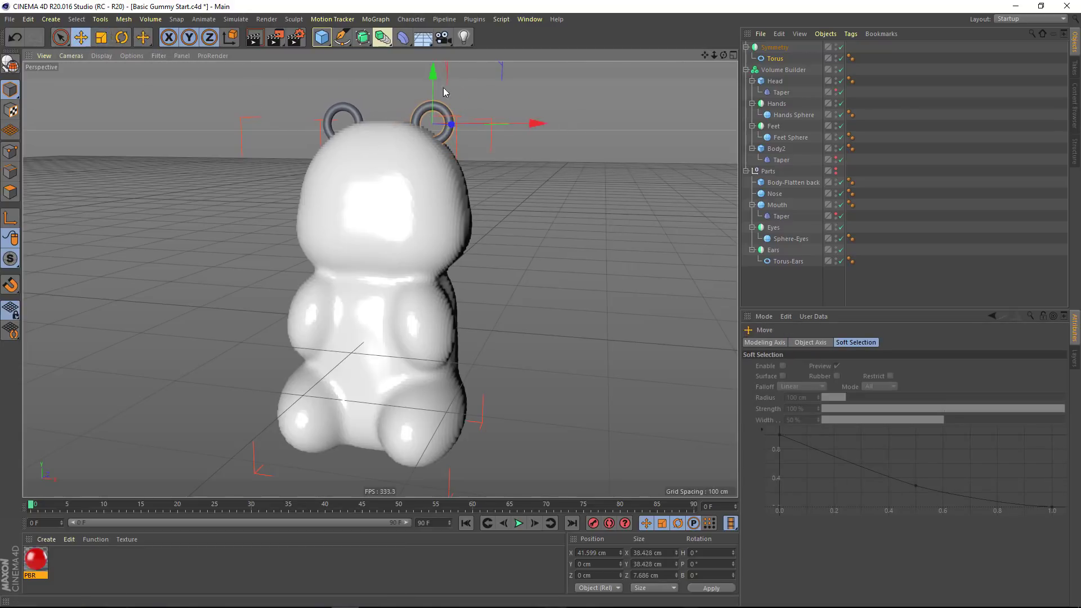
left_click_drag(431, 76, 442, 89)
left_click_drag(518, 132, 511, 132)
left_click(775, 58)
mouse_move(837, 390)
left_mouse_down()
mouse_move(836, 379)
mouse_move(842, 391)
left_mouse_up()
Step: Rename the Symmetry object 'Ears' and put it inside the Volume Builder
double_click(779, 49)
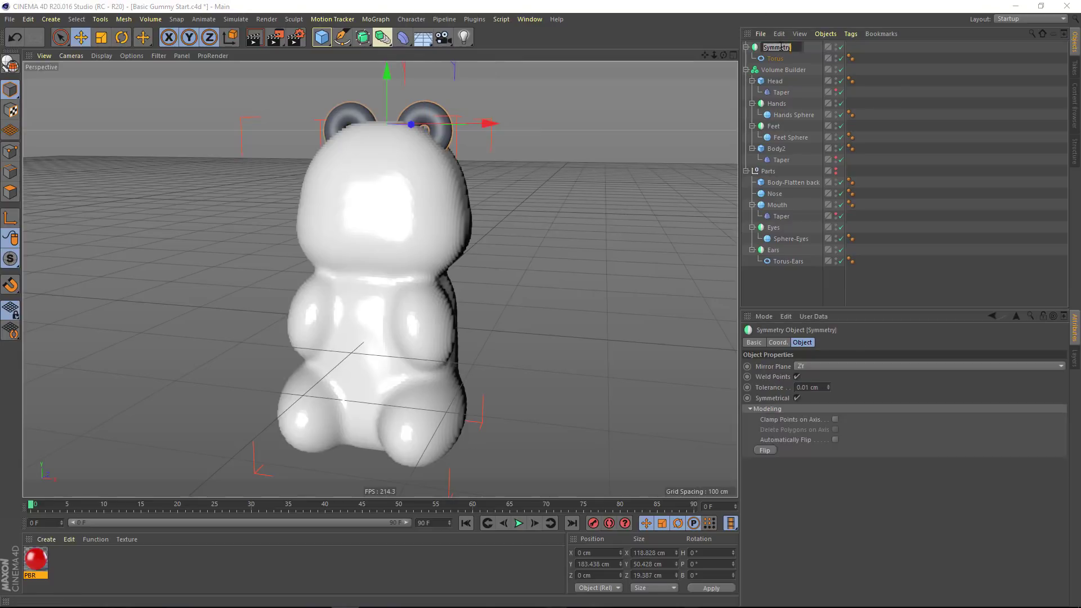
type("Ears")
key("Return")
left_click_drag(785, 46, 771, 72)
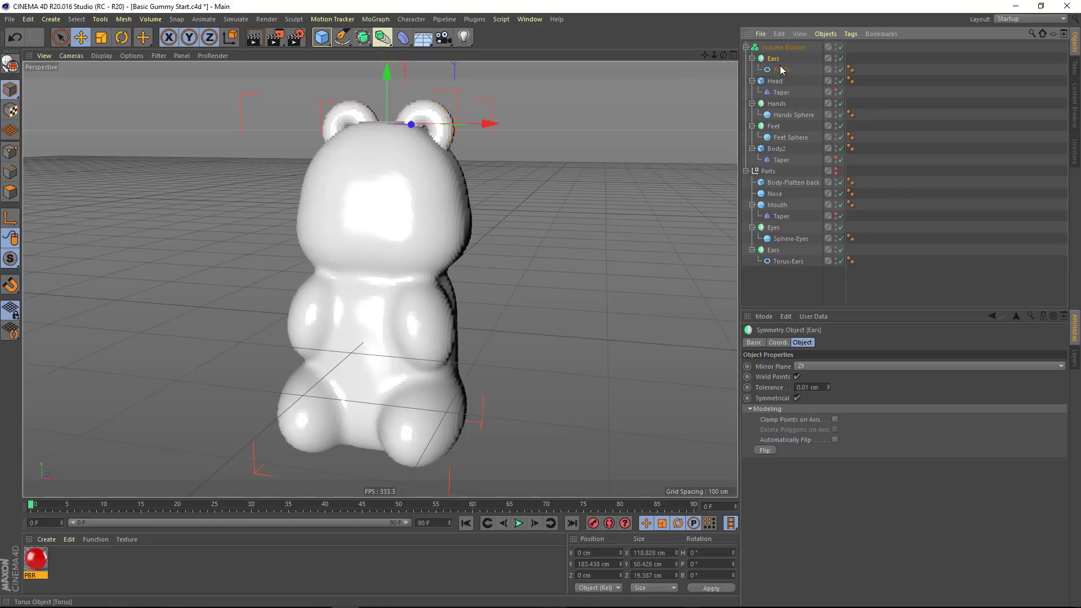
Step: Move Ears below the Smooth Layer and raise the ear torus to Y −2.908 cm
left_click(786, 48)
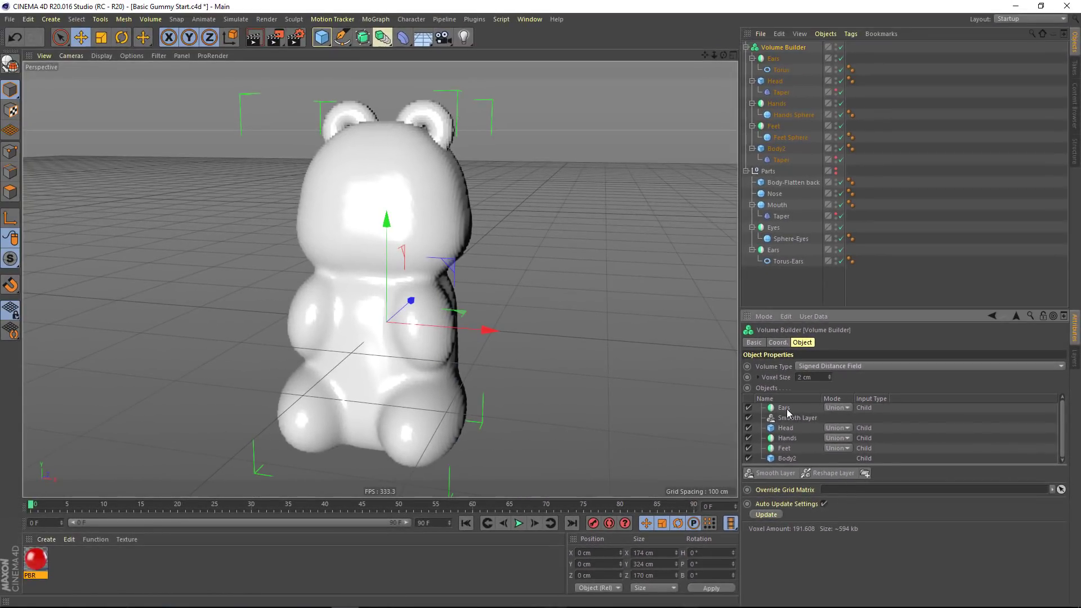
left_click_drag(788, 413, 790, 425)
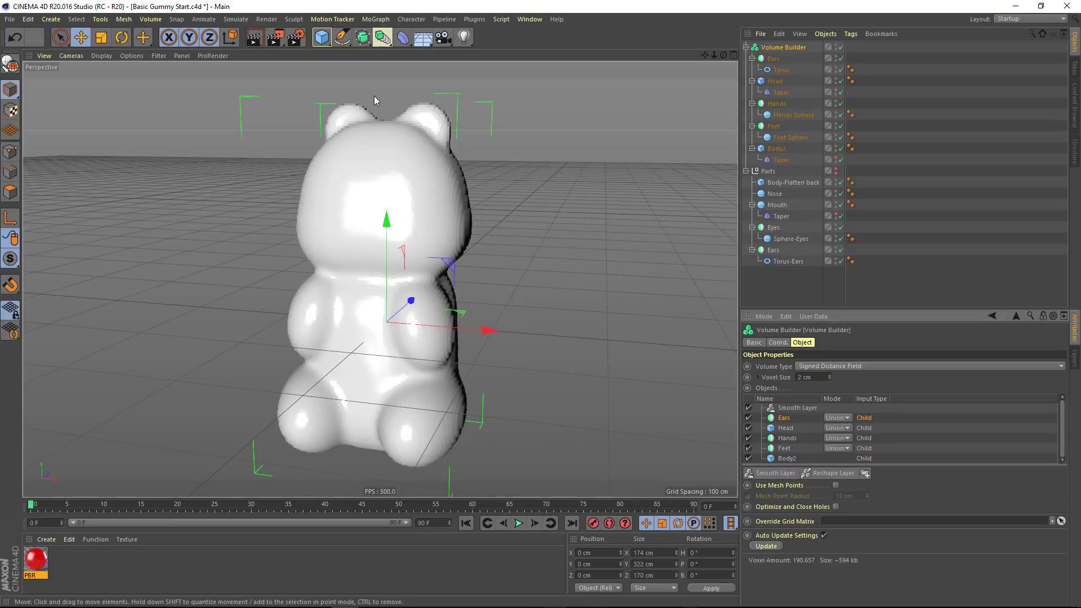
left_click(780, 71)
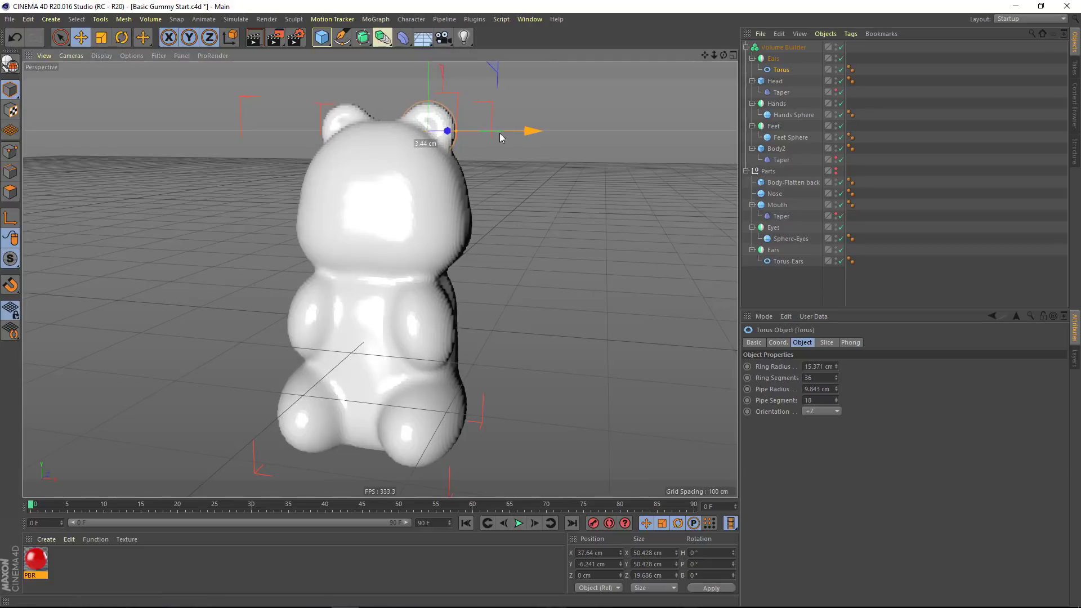
left_click_drag(429, 86, 427, 83)
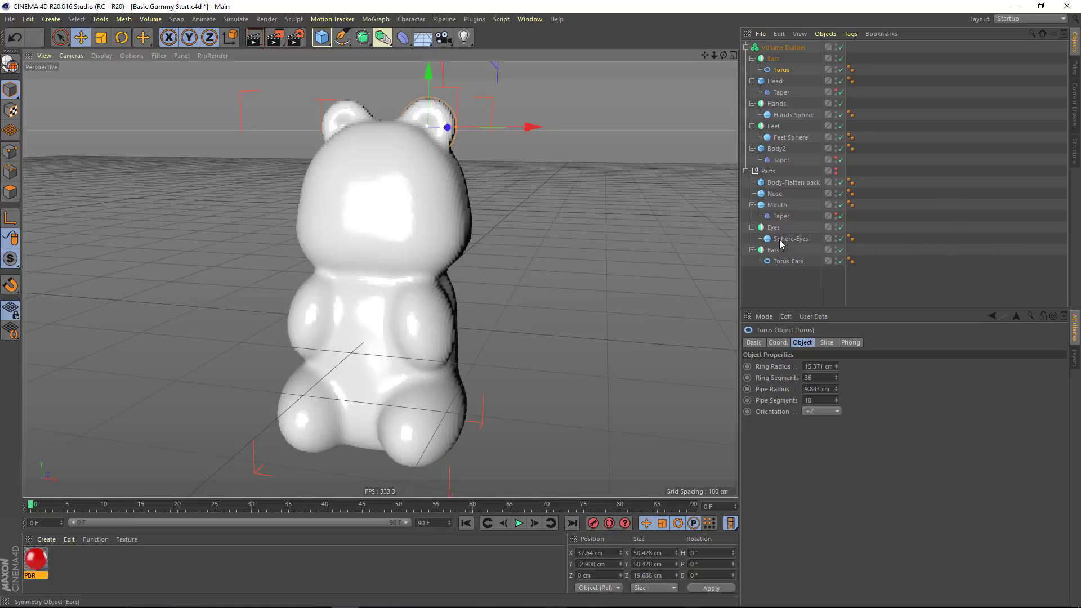
Step: Put the Eyes group into the Volume Builder and set its mode to Subtract
left_click_drag(775, 232, 766, 45)
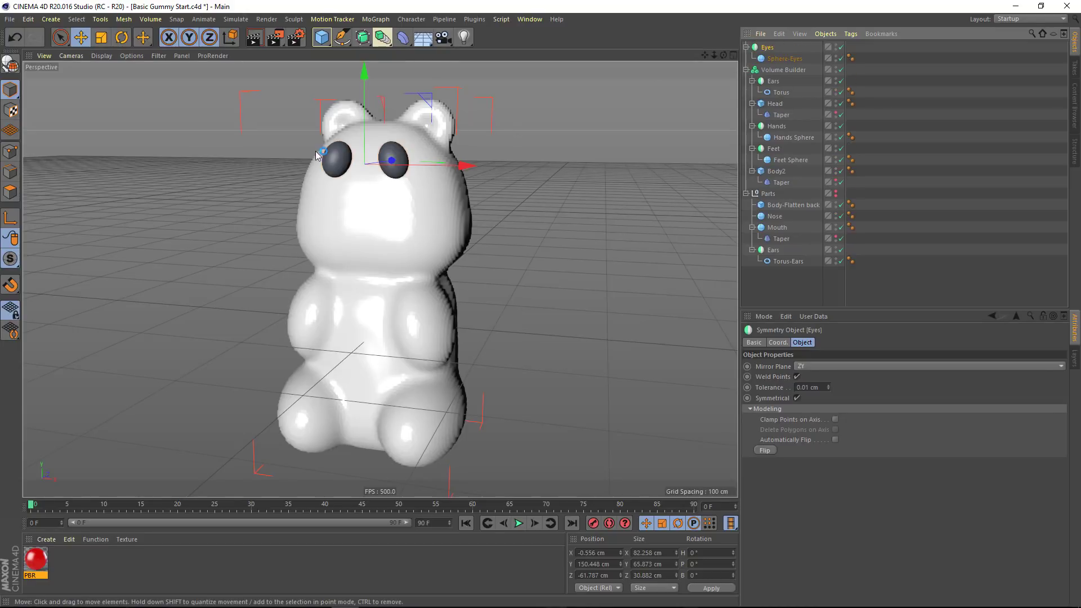
left_click_drag(768, 48, 771, 76)
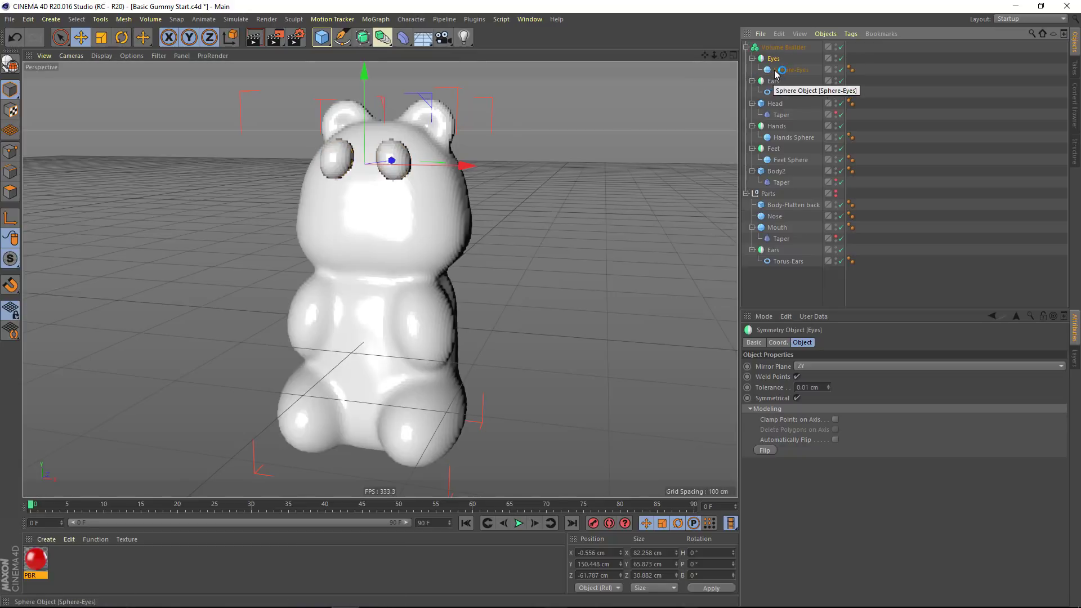
left_click(781, 49)
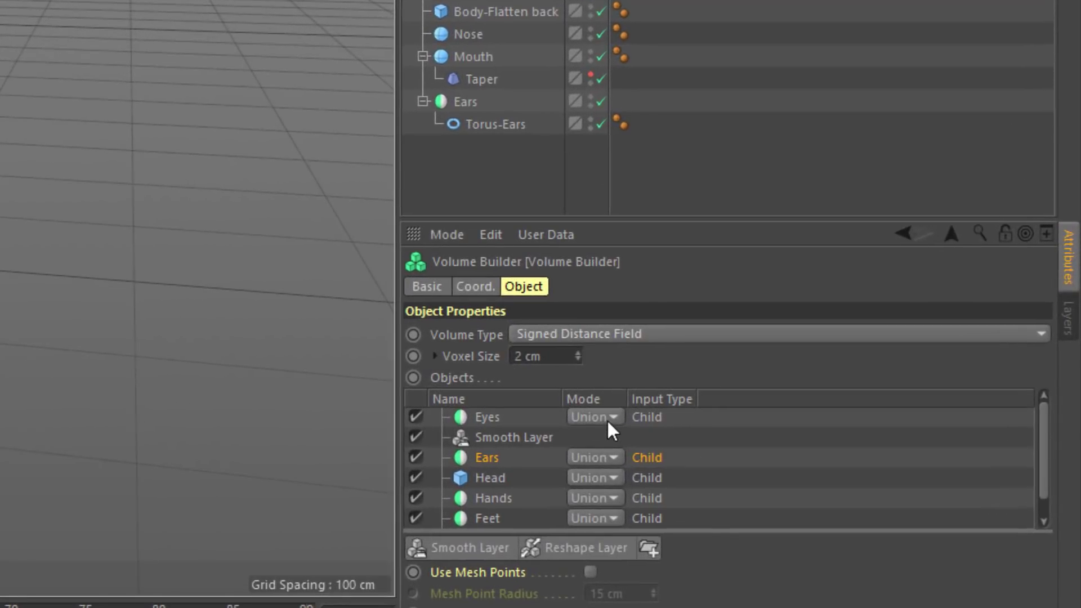
left_click(606, 419)
left_click(606, 464)
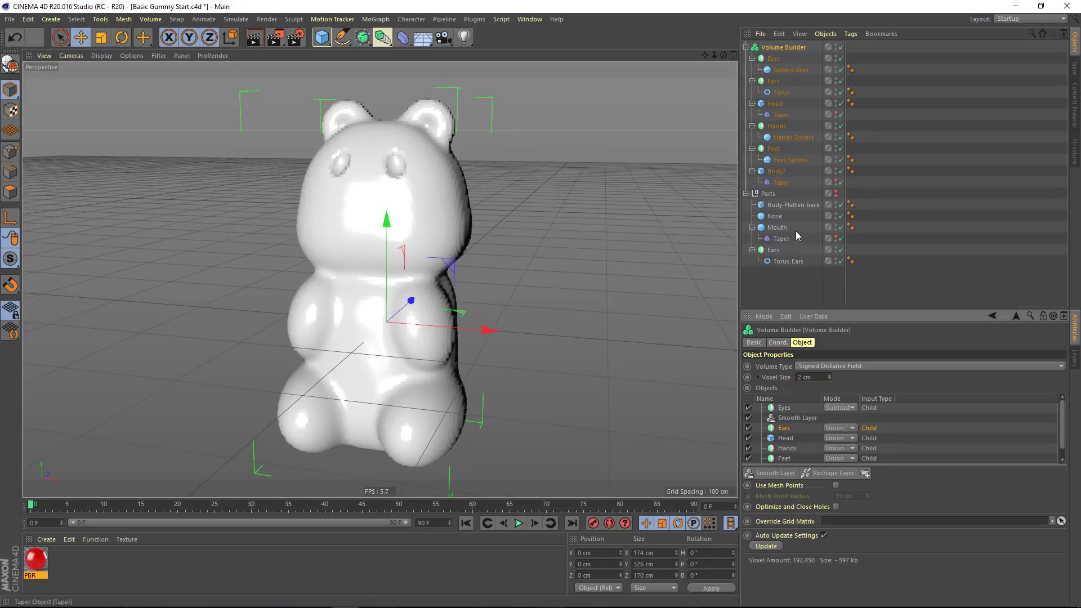
Step: Add the Nose and Mouth spheres to the Volume Builder and place the Smooth Layer below Eyes
left_click(775, 216)
left_click(771, 228, "ctrl")
left_click_drag(771, 228, 774, 56)
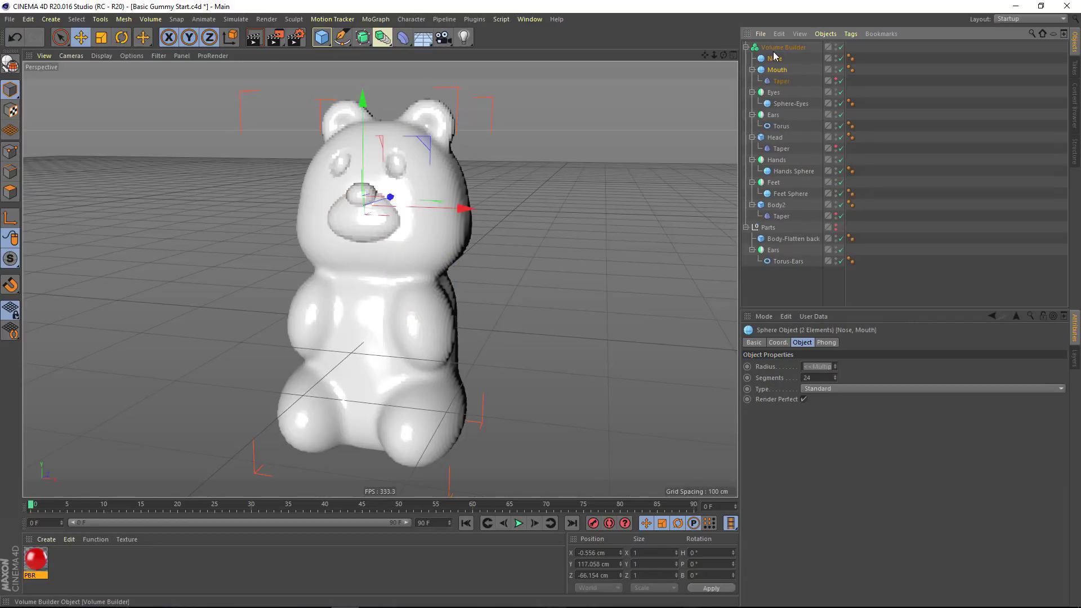
left_click(781, 48)
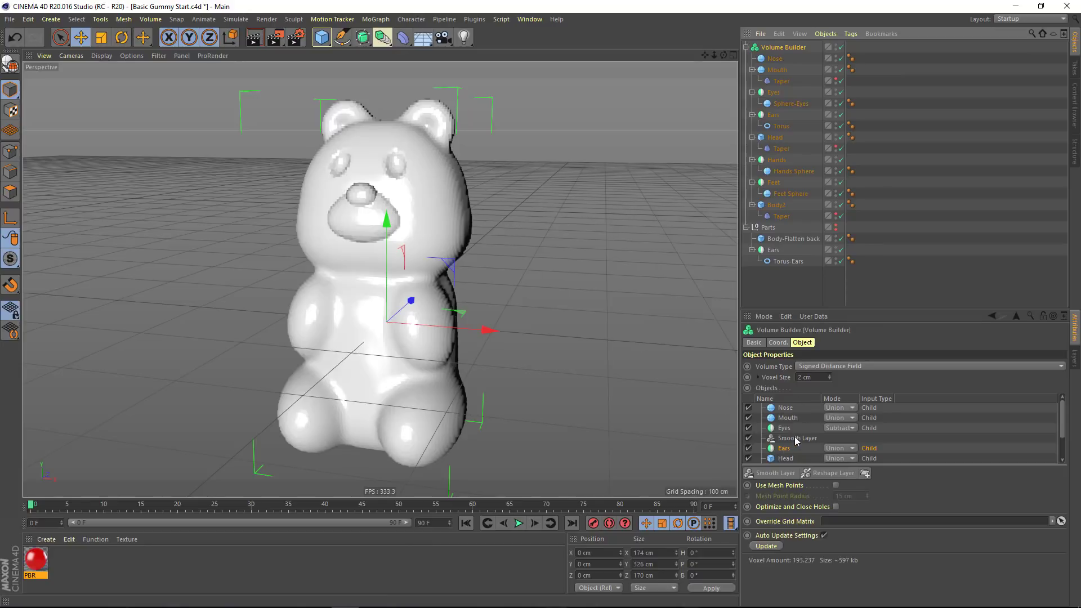
left_click_drag(797, 439, 787, 407)
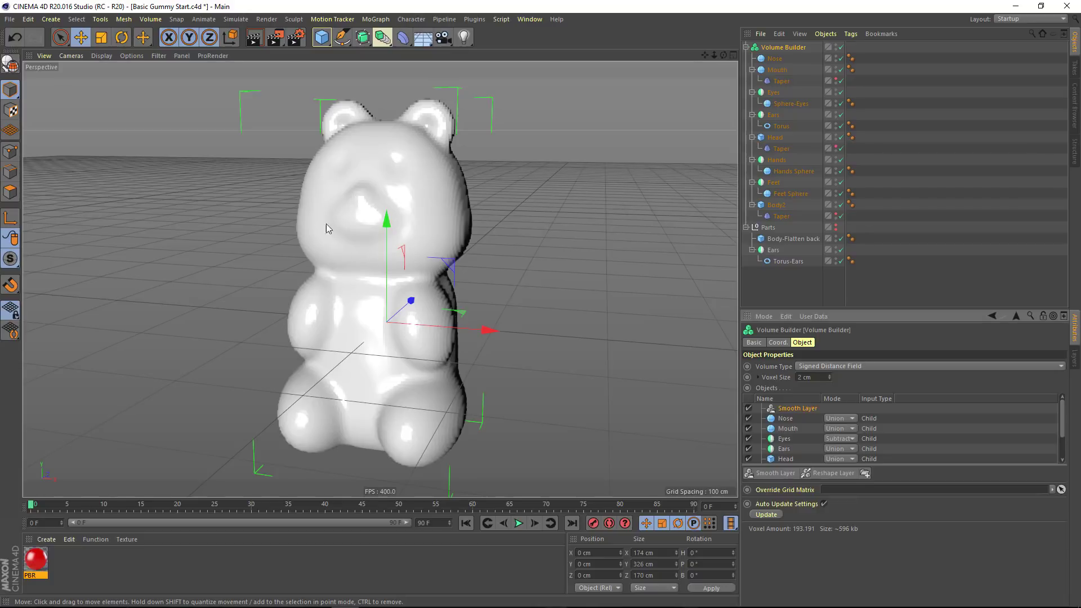
left_click_drag(787, 413, 791, 445)
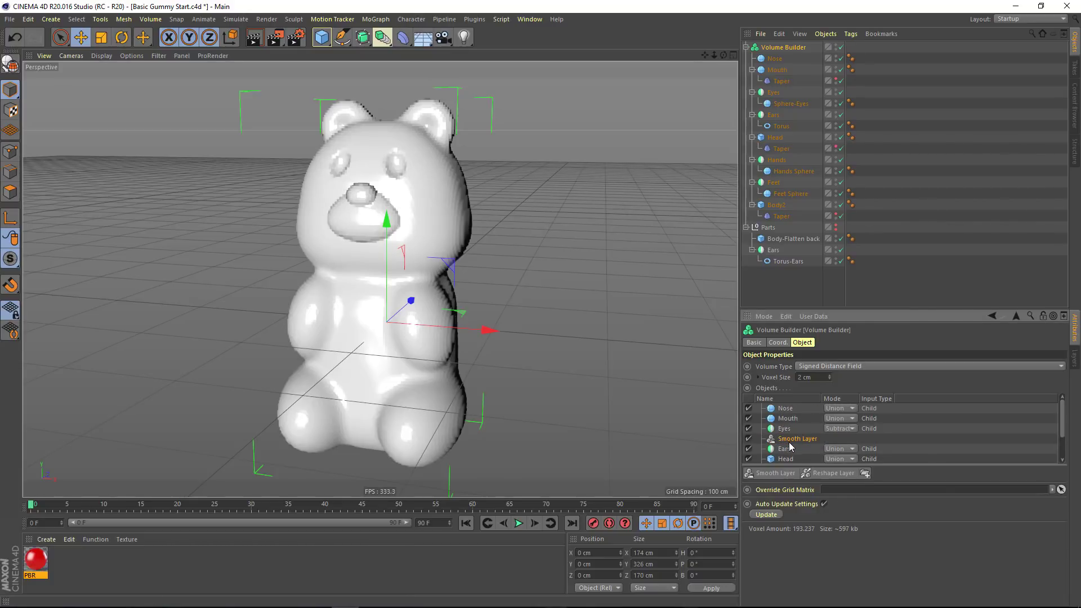
Step: Add a second Smooth Layer and move it to the top of the Volume Builder list
left_click(784, 473)
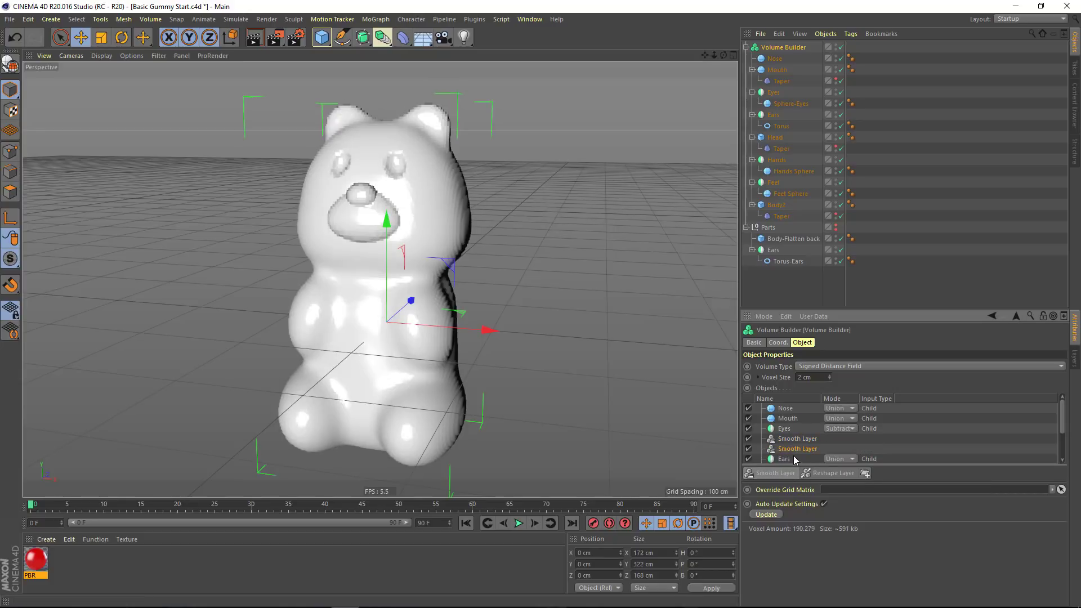
left_click_drag(795, 449, 793, 408)
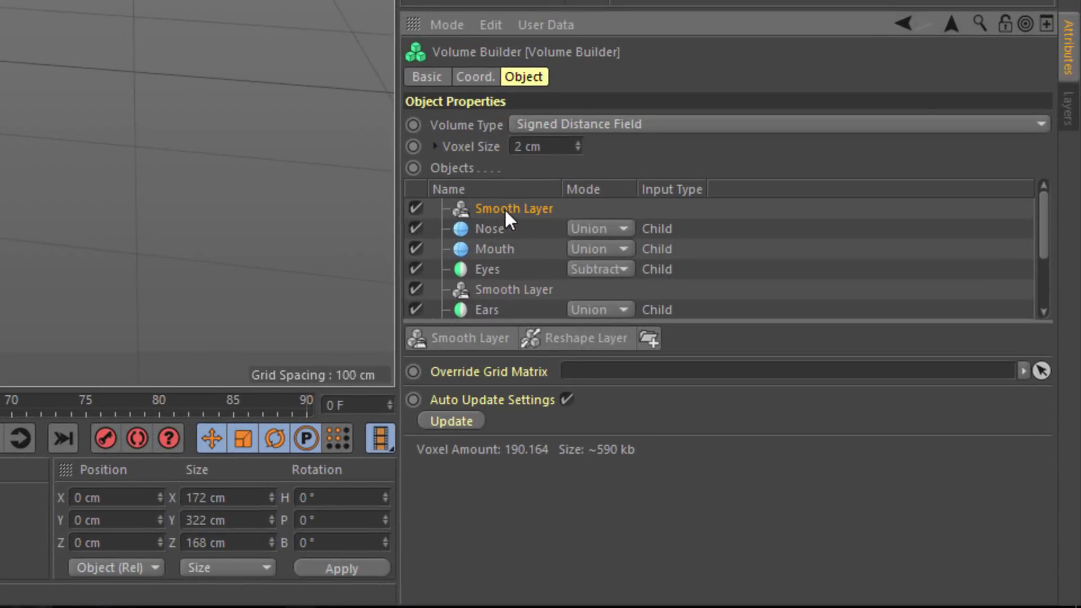
left_click(492, 230)
left_click(495, 210)
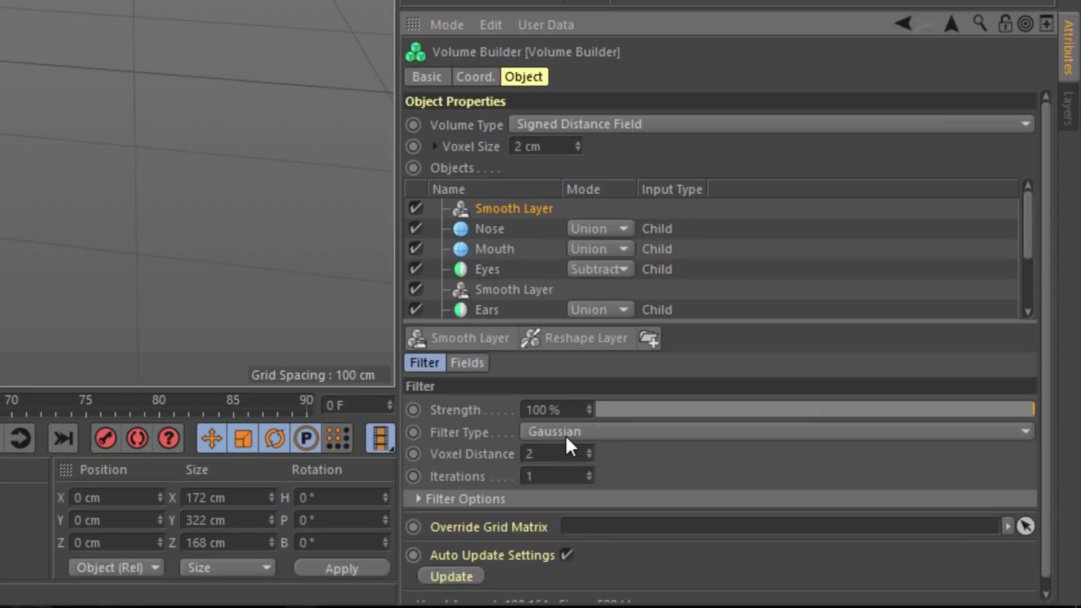
Step: Set the top Smooth Layer to Laplacian Flow, 2 iterations and WENO 5 filter accuracy
left_click(565, 432)
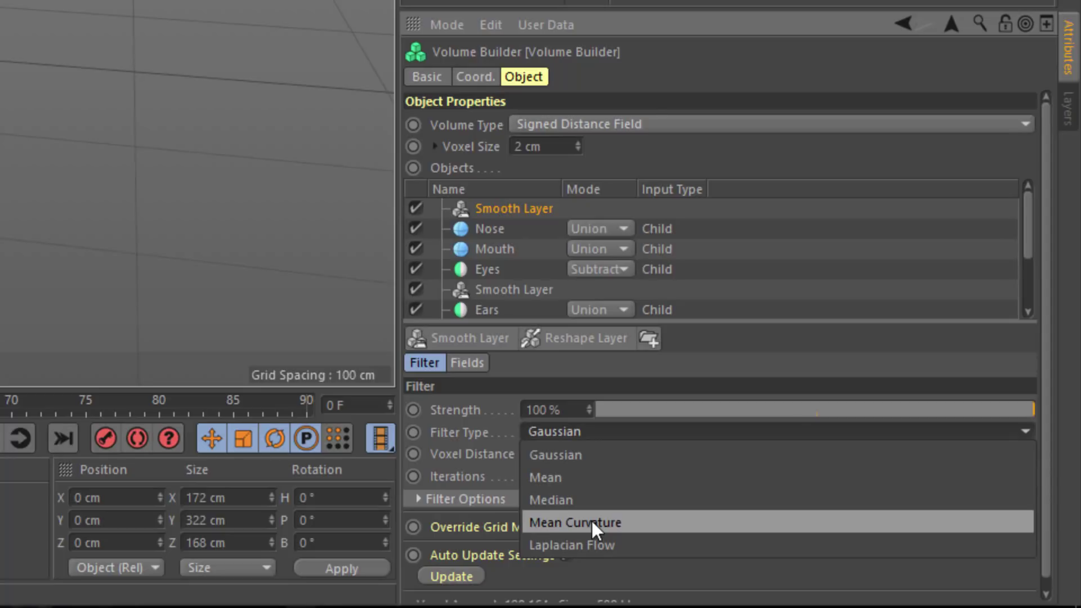
left_click(595, 542)
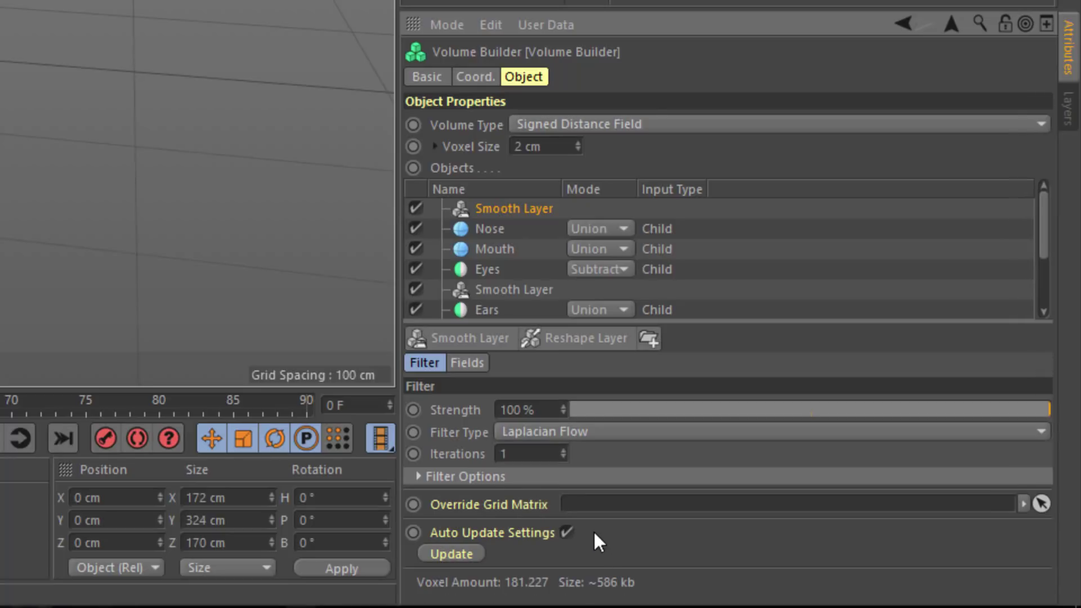
left_click(563, 451)
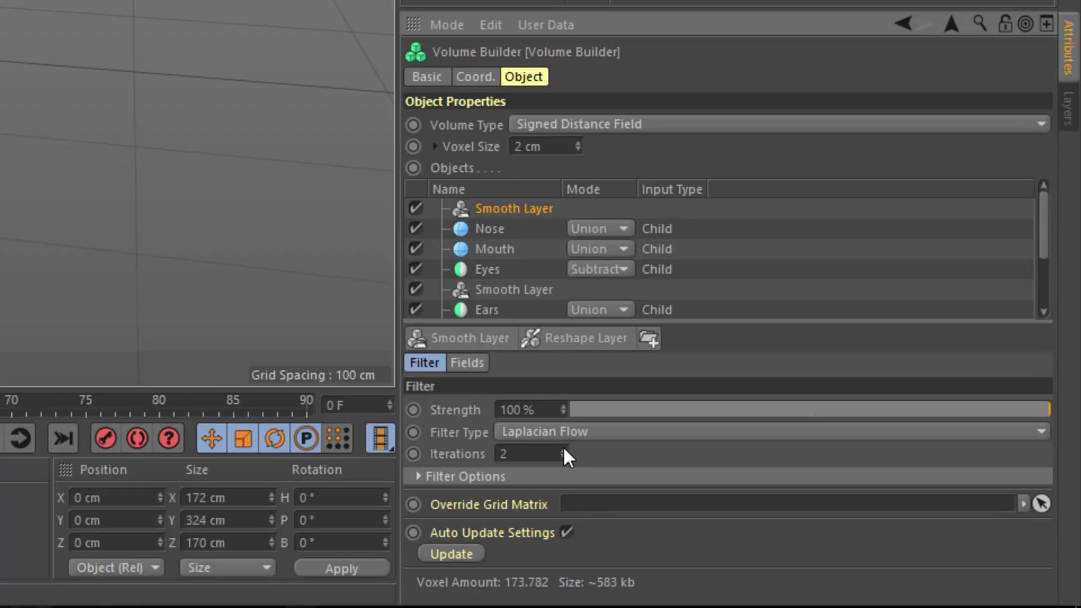
left_click(533, 475)
left_click(571, 499)
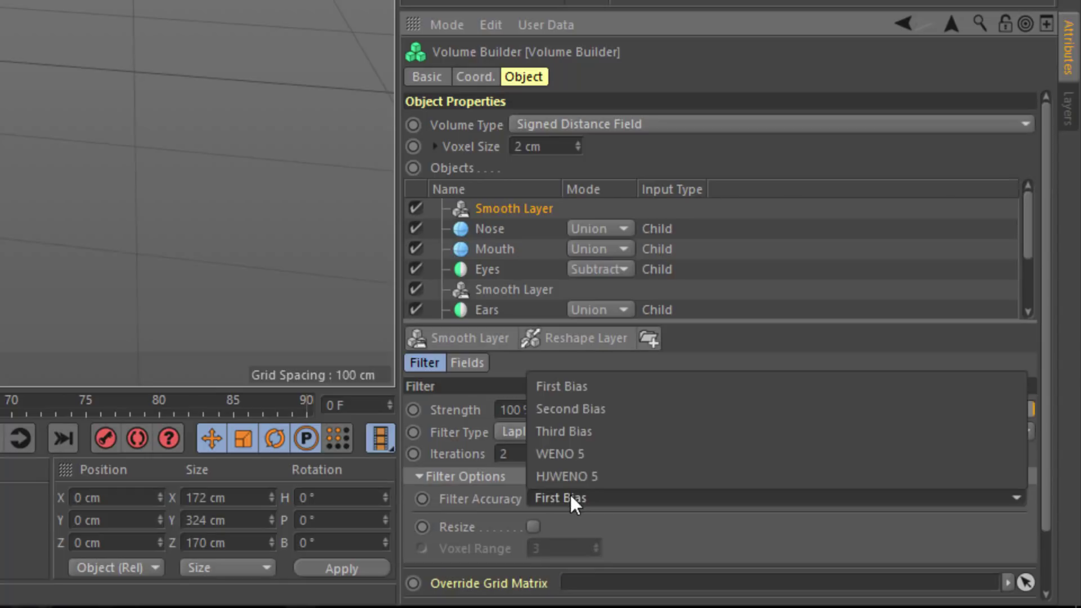
left_click(583, 455)
left_click(499, 477)
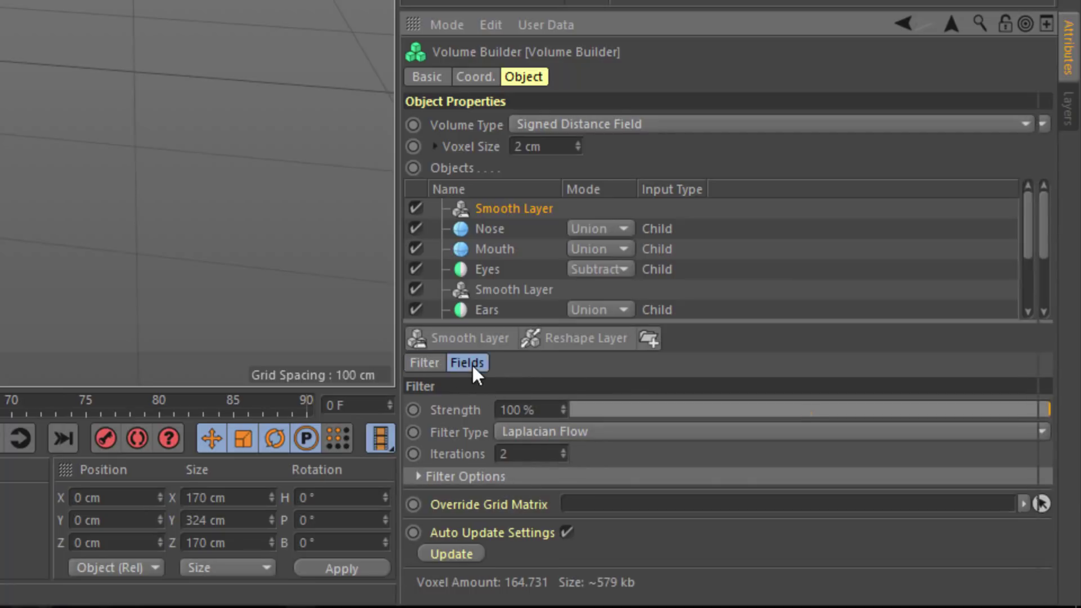
left_click(468, 363)
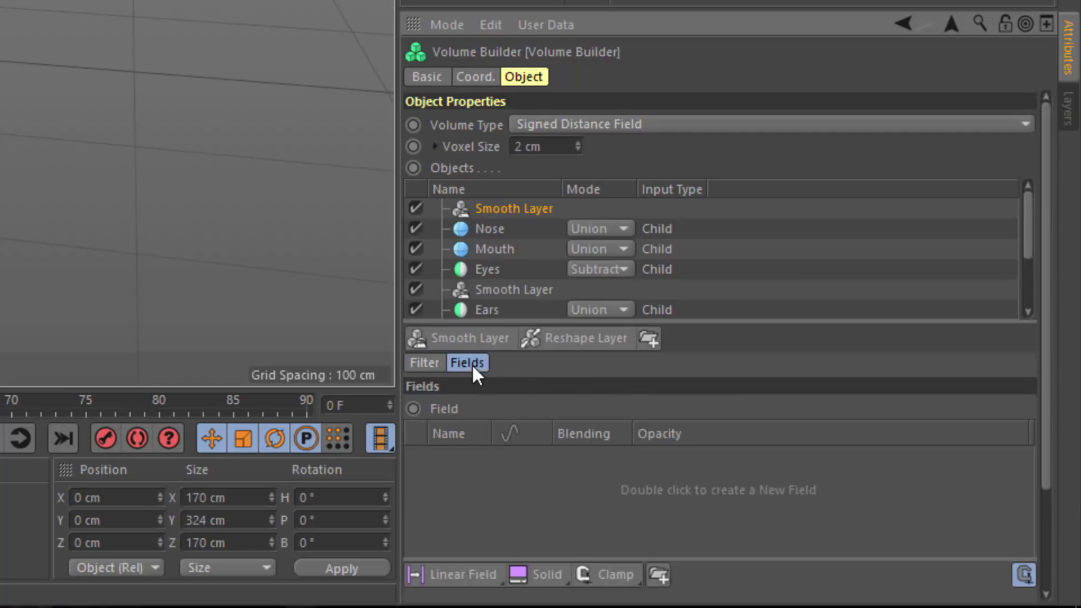
left_click(425, 364)
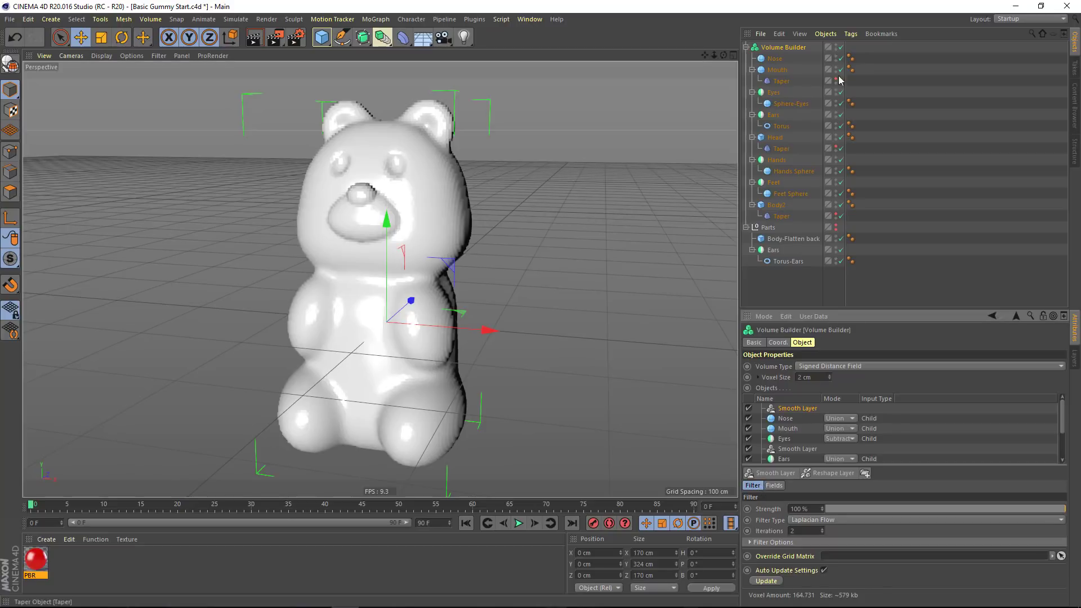
Step: Add a filleted cube 369 cm tall, raised on Y and placed at Z -59.5 cm
left_click_drag(428, 281, 546, 100, "alt")
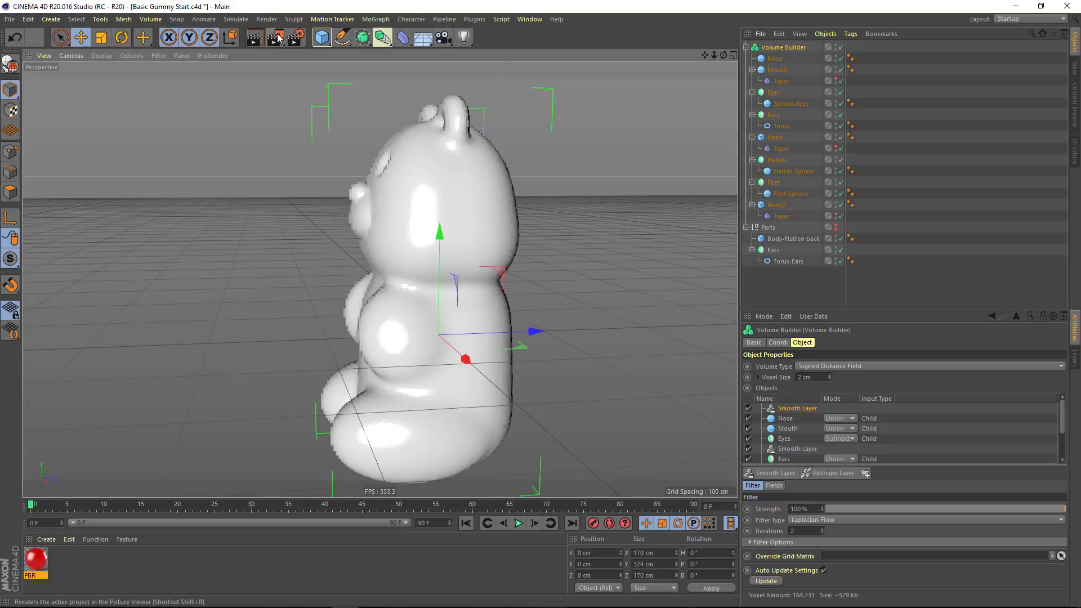
left_click(320, 36)
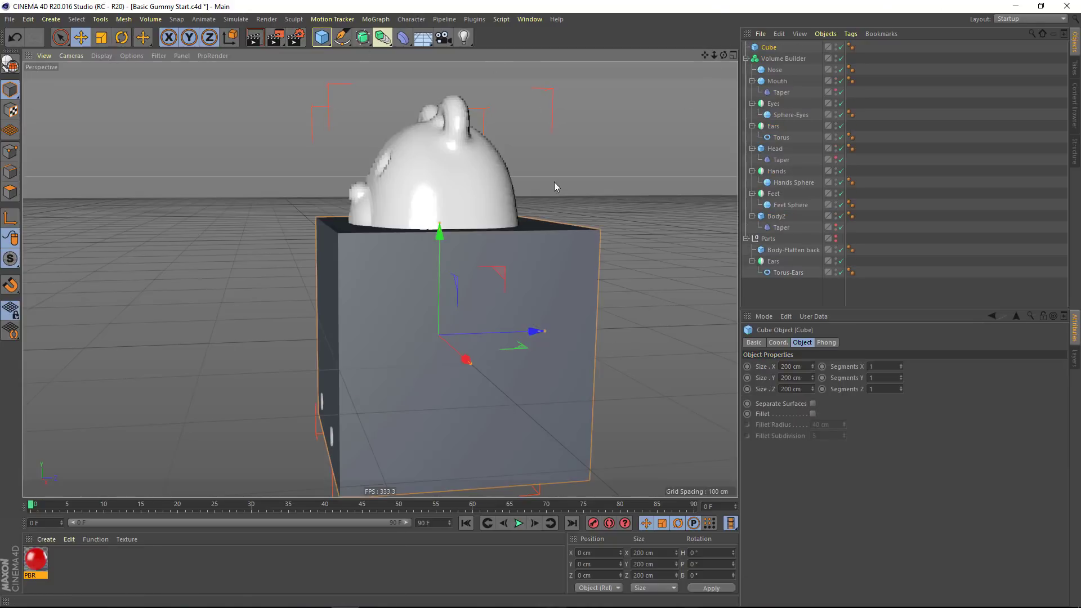
left_click_drag(447, 235, 436, 171)
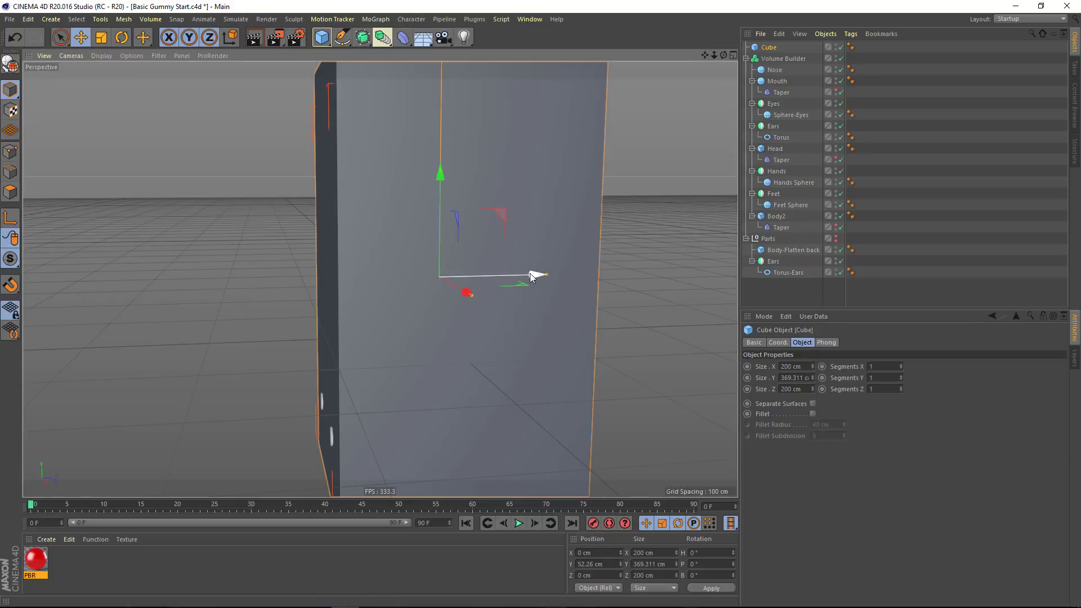
left_click_drag(529, 273, 442, 273)
left_click(812, 414)
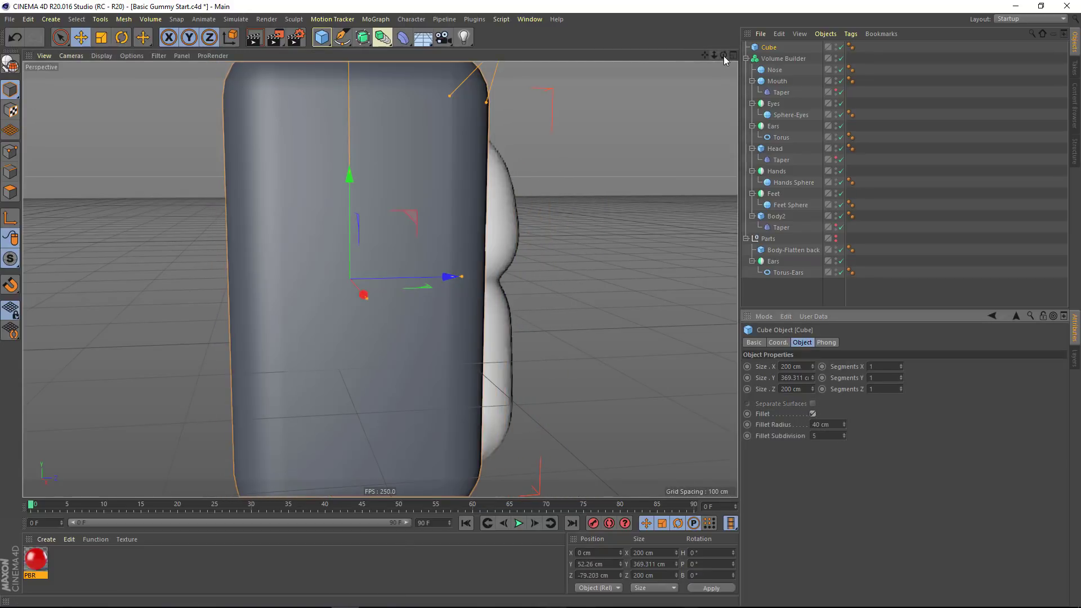
left_click_drag(724, 55, 698, 56)
left_click_drag(502, 282, 520, 284)
left_click_drag(704, 56, 689, 62)
Step: Rename the cube 'Cut Form' and put it into the Volume Builder
double_click(769, 47)
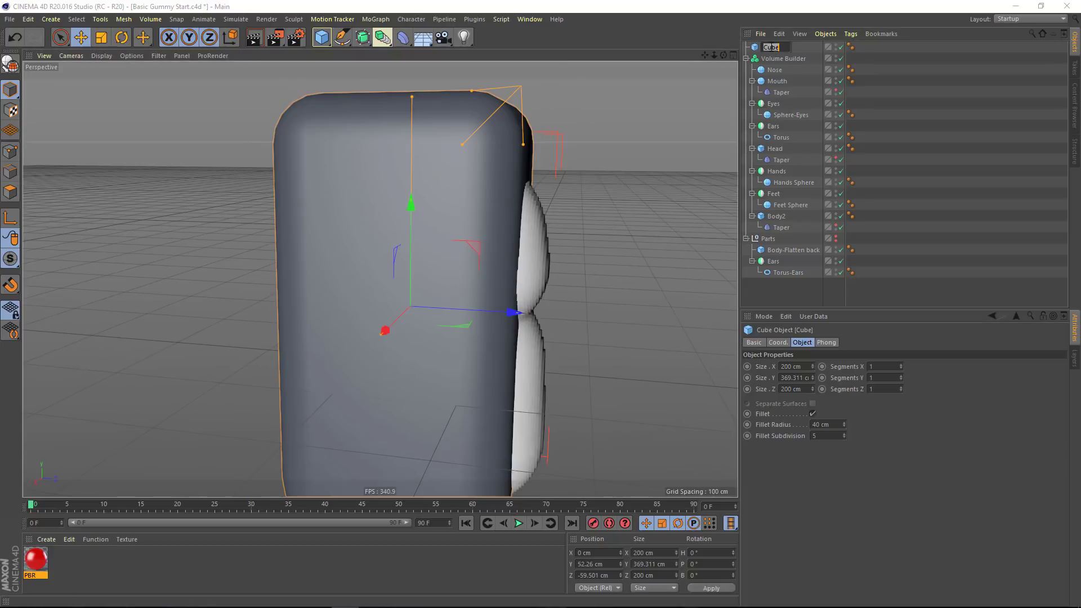
type("Cut Form")
key("Return")
mouse_move(773, 48)
left_mouse_down()
mouse_move(799, 77)
mouse_move(792, 52)
left_mouse_up()
Step: Switch Cut Form's mode from Union to Intersect and inspect the flattened back
left_click(792, 48)
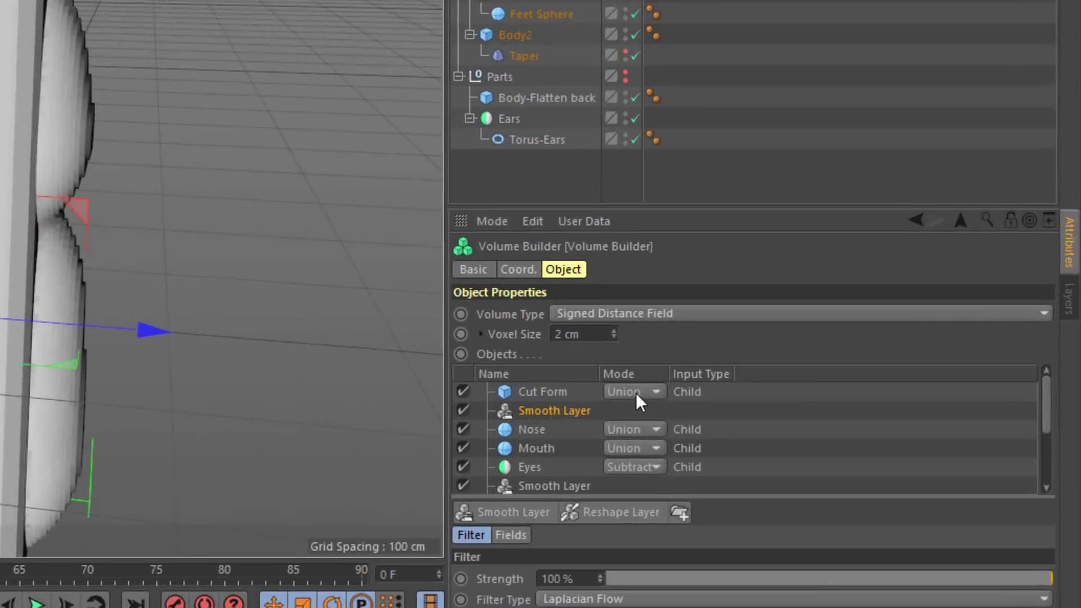
left_click(841, 408)
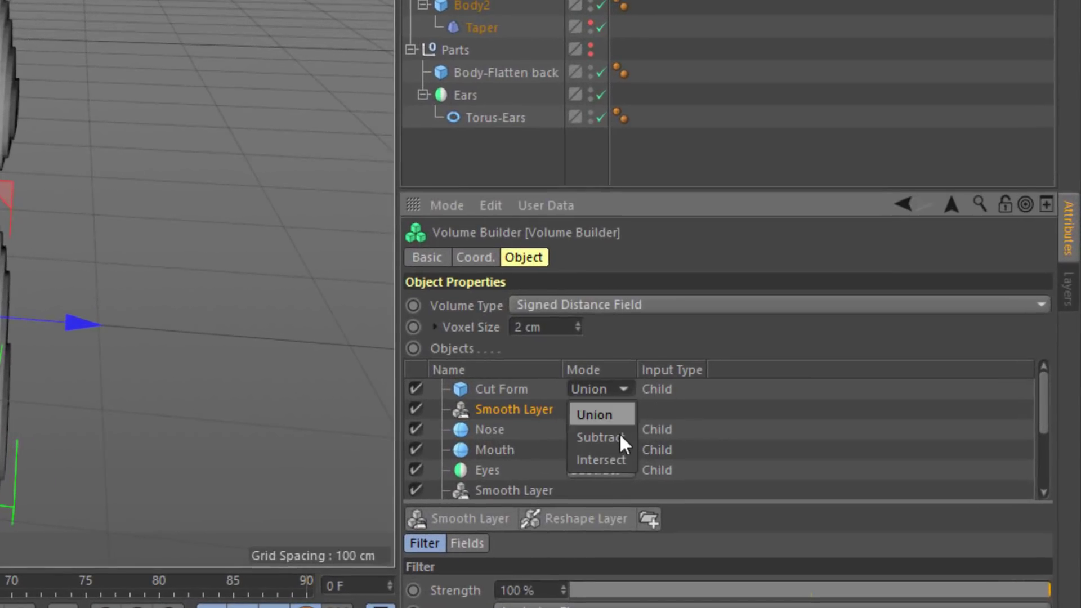
left_click(621, 460)
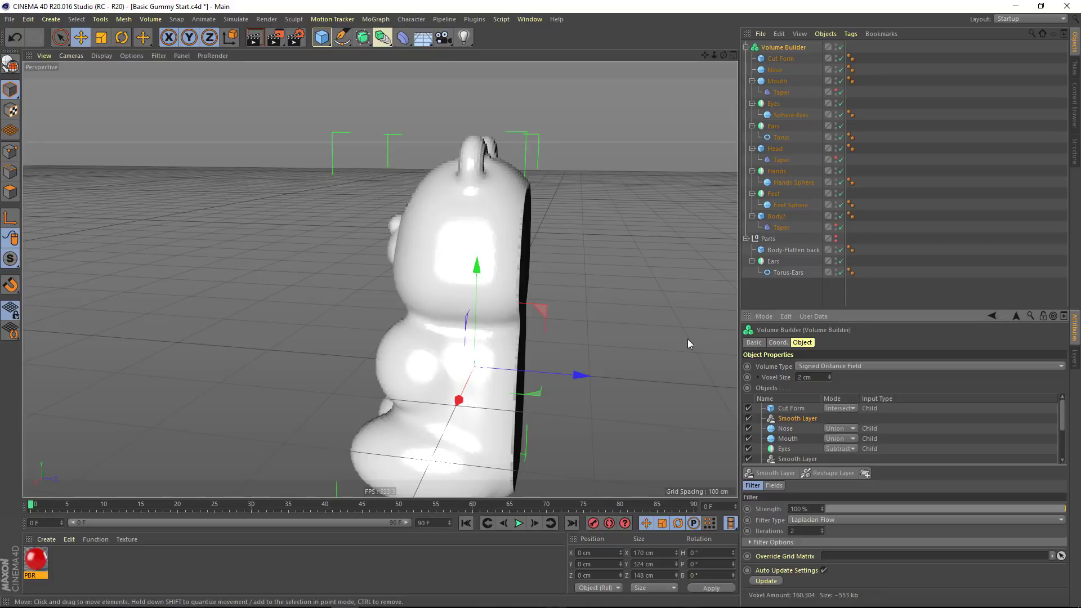
left_click_drag(723, 54, 692, 56)
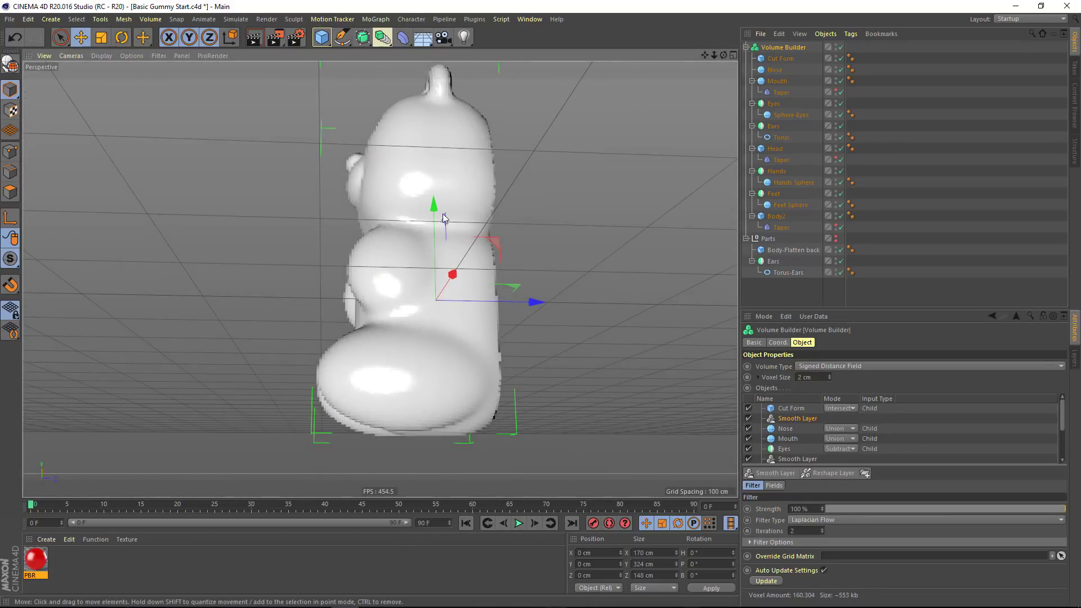
Step: Raise Cut Form to about 90 cm on Y and move a Smooth Layer below Feet
left_click(779, 58)
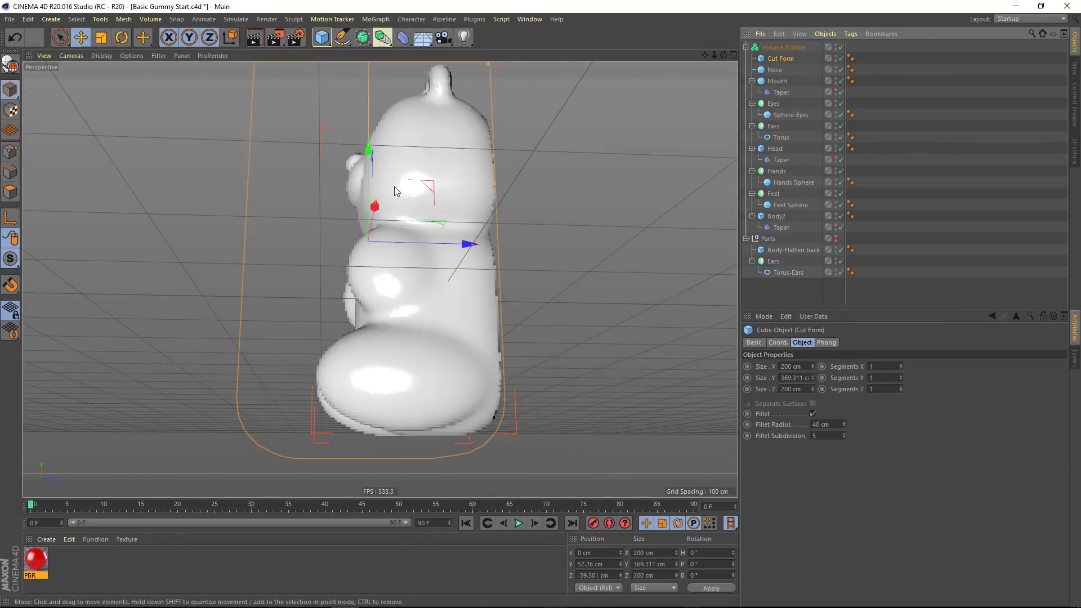
left_click_drag(371, 158, 379, 141)
left_click(782, 47)
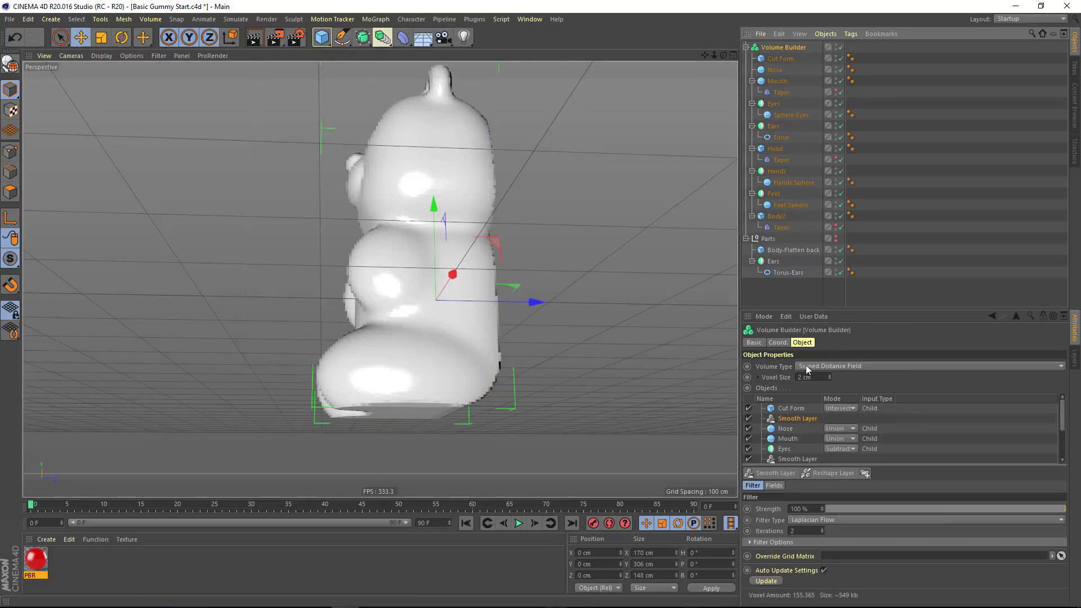
mouse_move(792, 415)
left_mouse_down()
mouse_move(796, 465)
mouse_move(794, 420)
left_mouse_up()
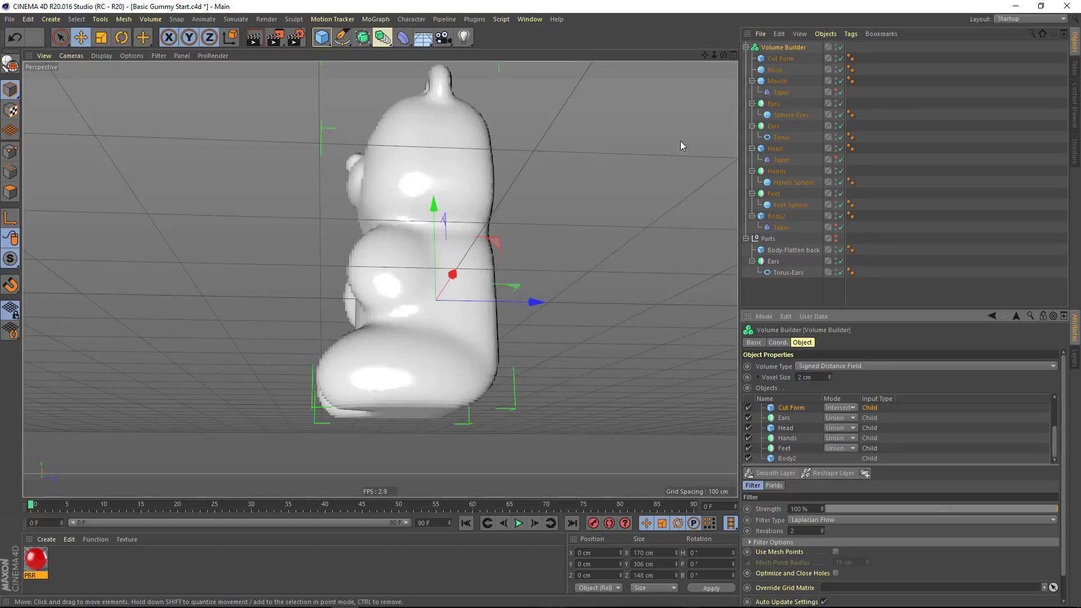
left_click_drag(723, 54, 631, 70)
left_click_drag(723, 55, 664, 63)
left_click_drag(380, 279, 366, 259)
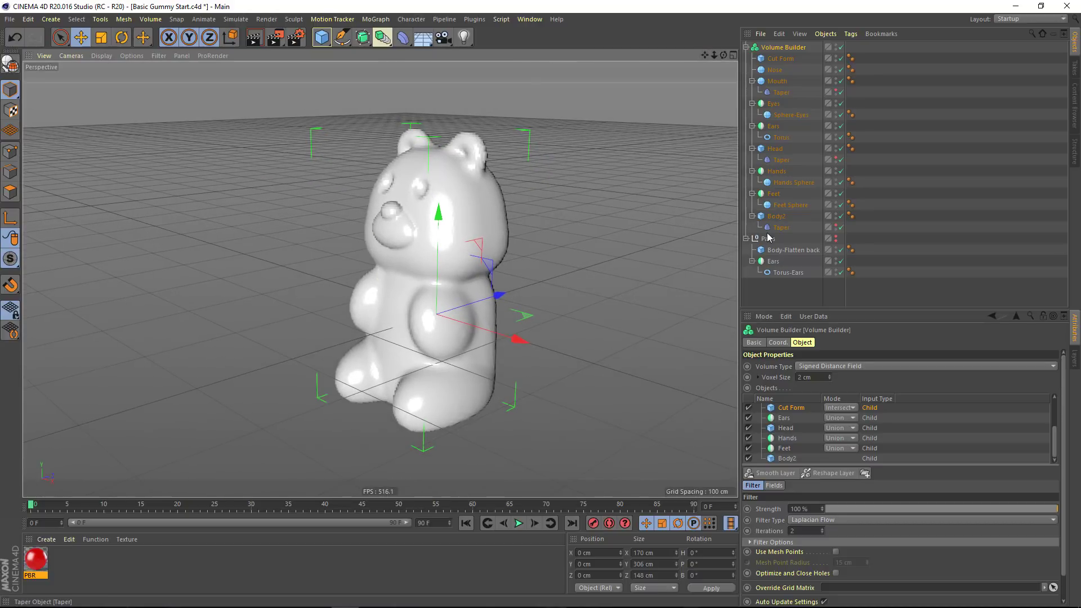
Step: Render a preview of the bear and begin adding a Volume Mesher from the Volume menu
left_click(253, 37)
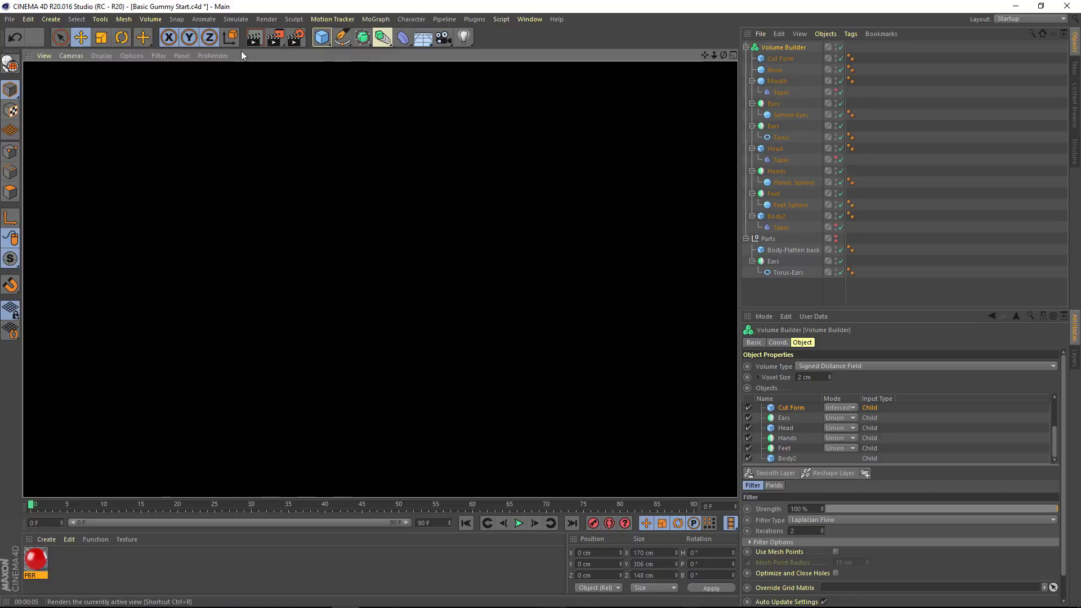
left_click(152, 20)
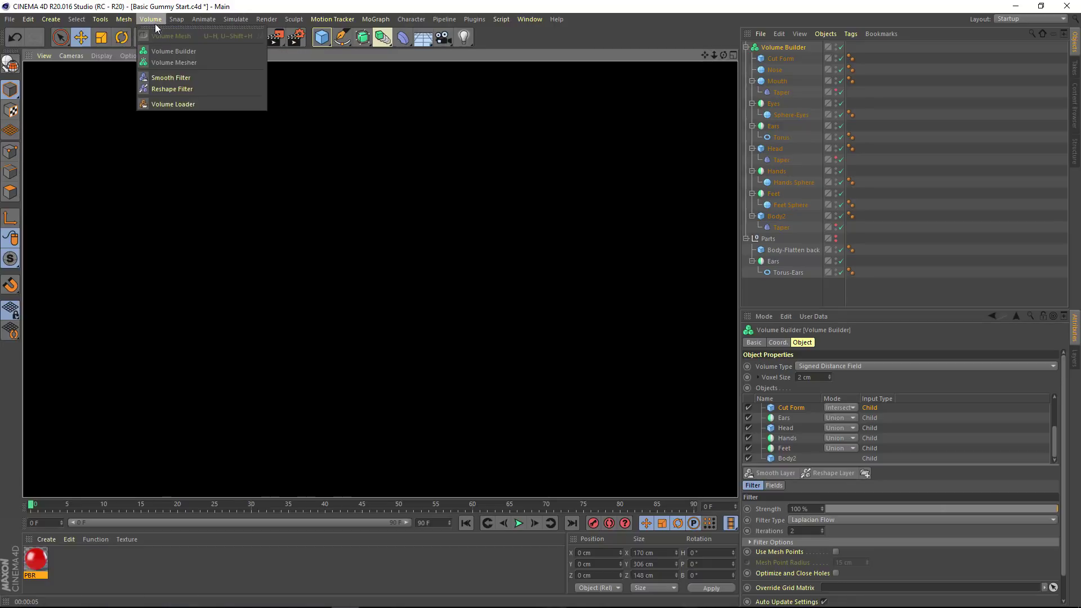
Step: Add a Volume Mesher with the Volume Builder nested inside it, and frame the bear frontally
left_click(163, 62)
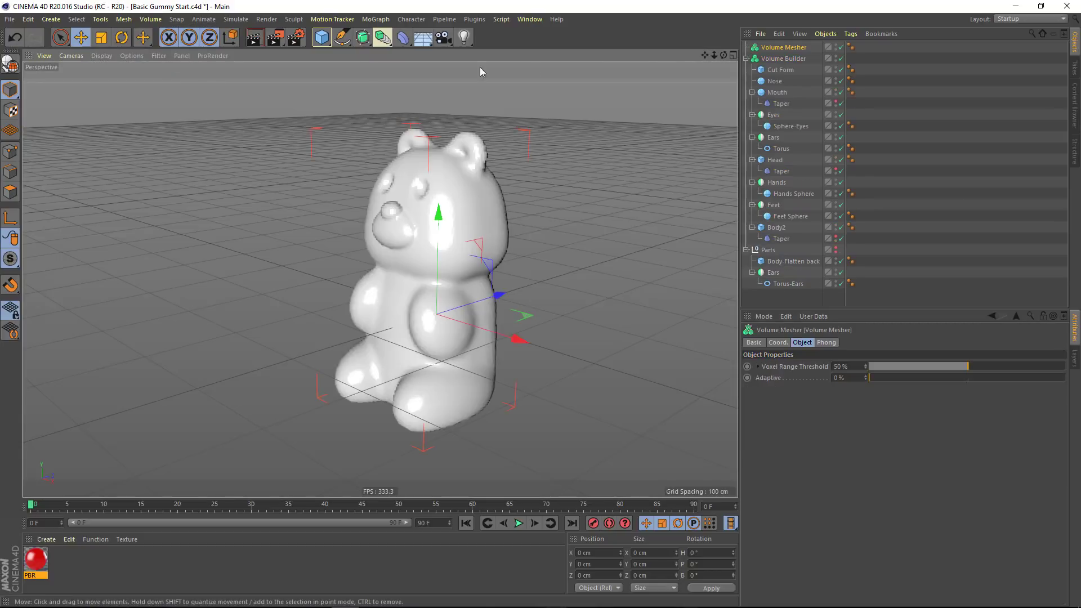
left_click_drag(783, 58, 804, 49)
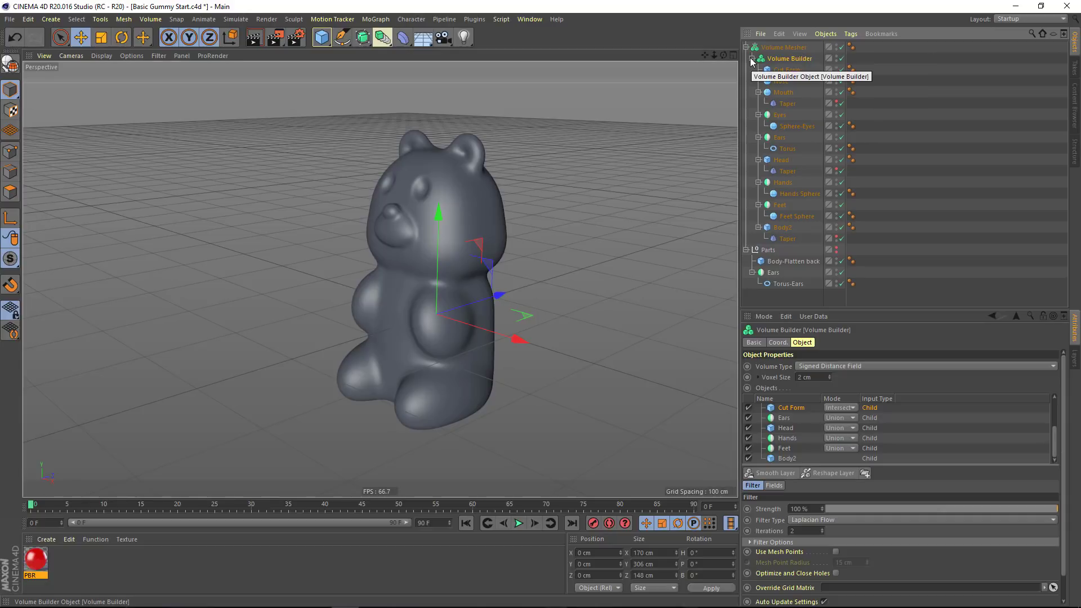
left_click_drag(360, 280, 380, 279, "alt")
scroll(381, 280, "up", 3)
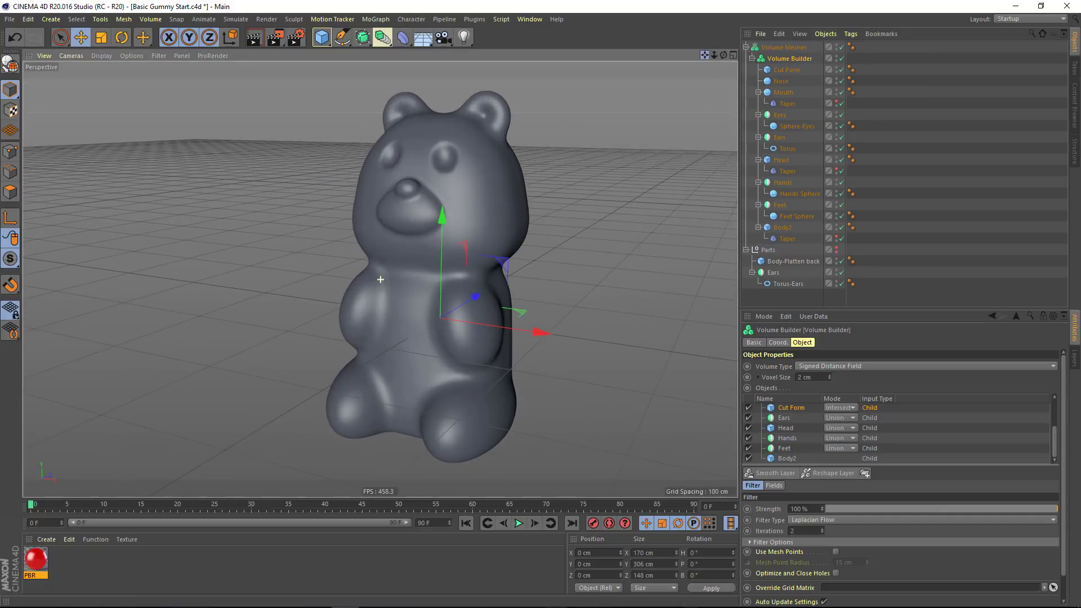
middle_click_drag(380, 279, 327, 280, "alt")
Step: Switch to Gouraud Shading (Lines), inspect the bear's lower body mesh, and select the Volume Mesher
left_click(102, 55)
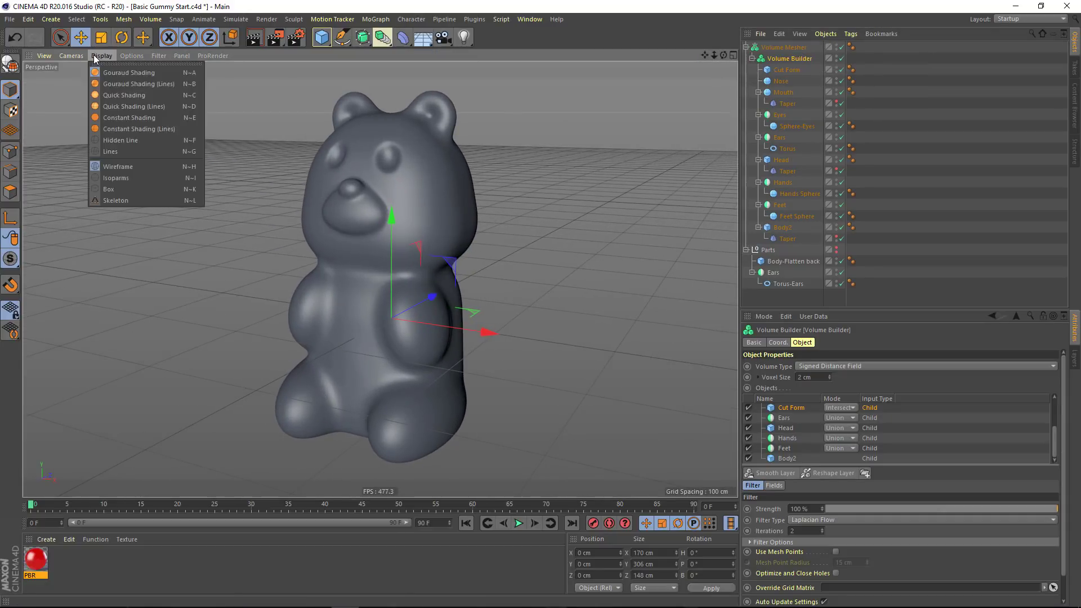
left_click(113, 84)
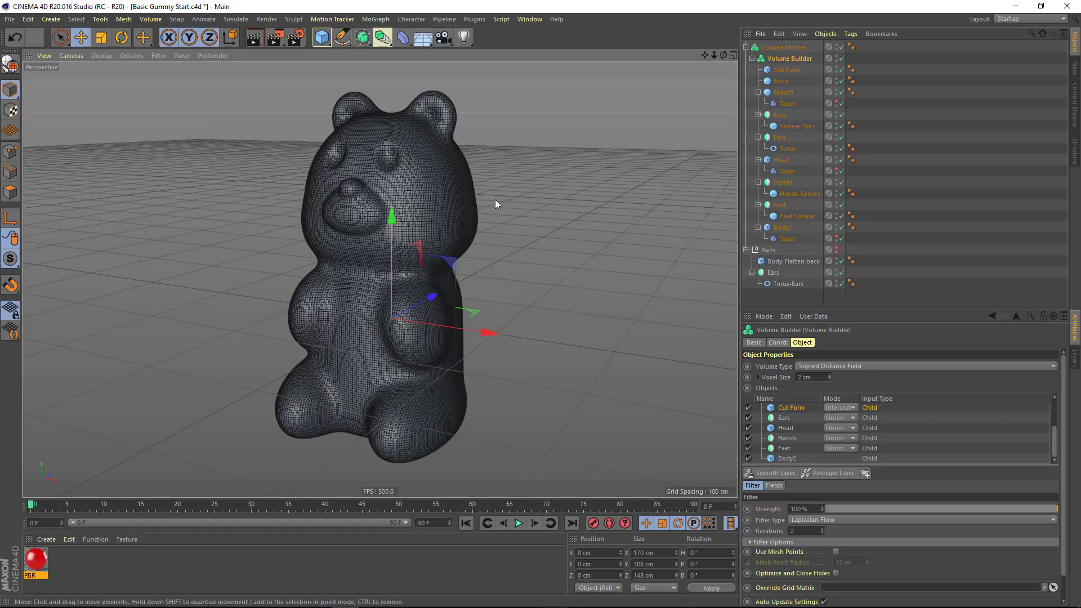
right_click_drag(704, 54, 705, 135)
scroll(381, 279, "down", 10)
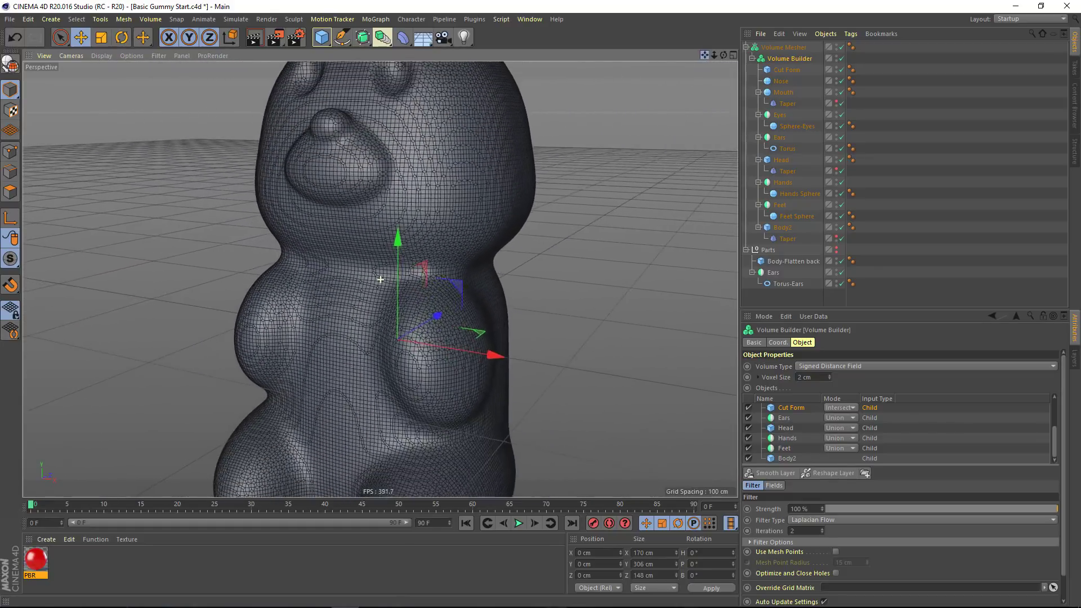
left_click(783, 48)
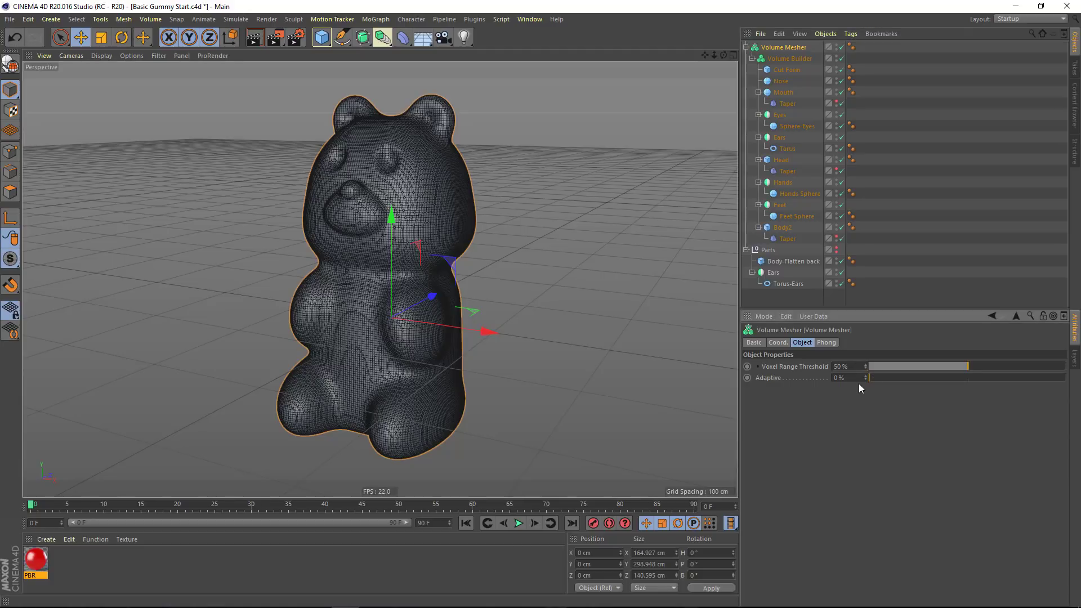
left_click_drag(870, 379, 891, 375)
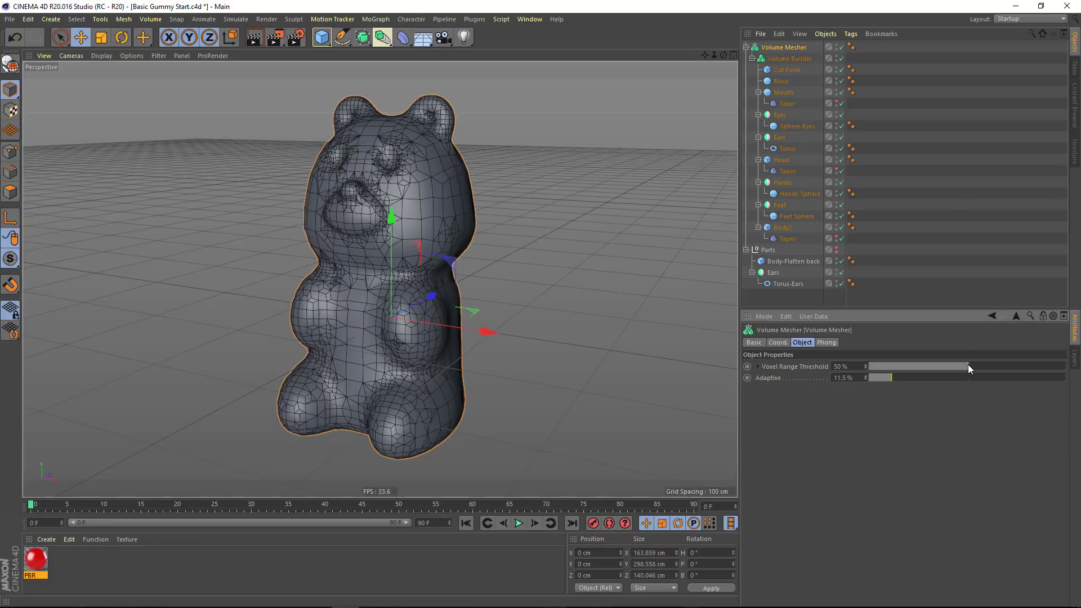
mouse_move(967, 367)
left_mouse_down()
mouse_move(1068, 370)
mouse_move(882, 365)
mouse_move(968, 367)
left_mouse_up()
left_click(869, 376)
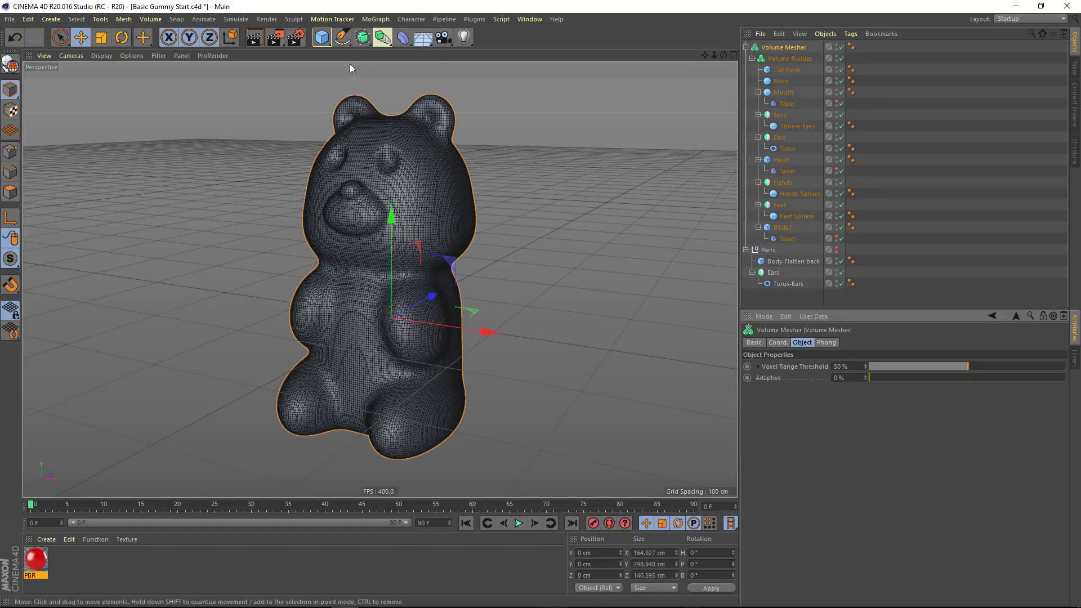
left_click(371, 19)
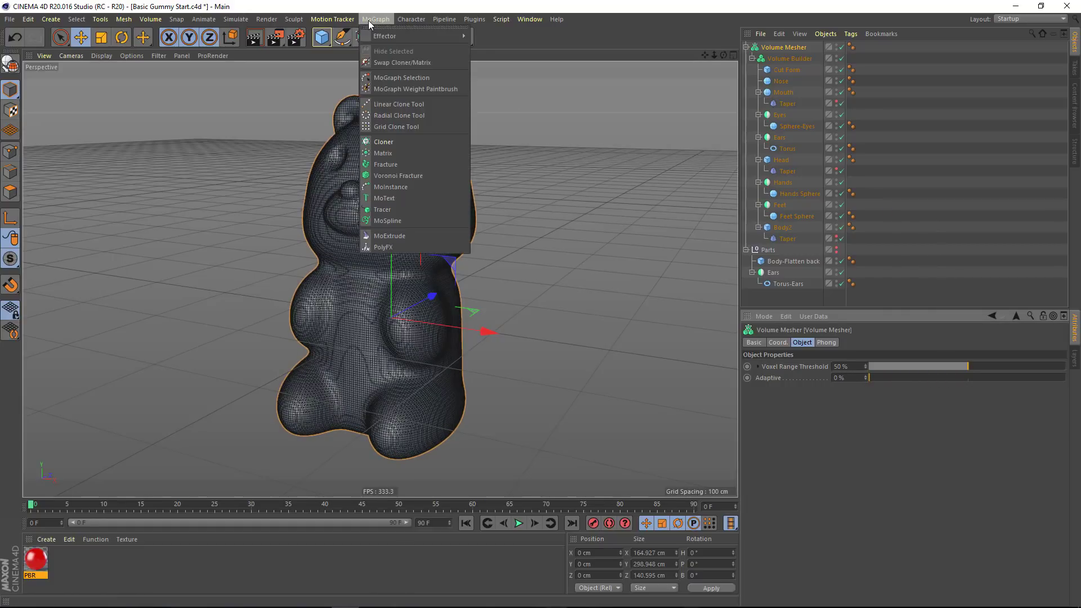
Step: Add a Cylinder oriented along +Z and wrap it in a MoGraph Cloner
left_click_drag(322, 37, 547, 58)
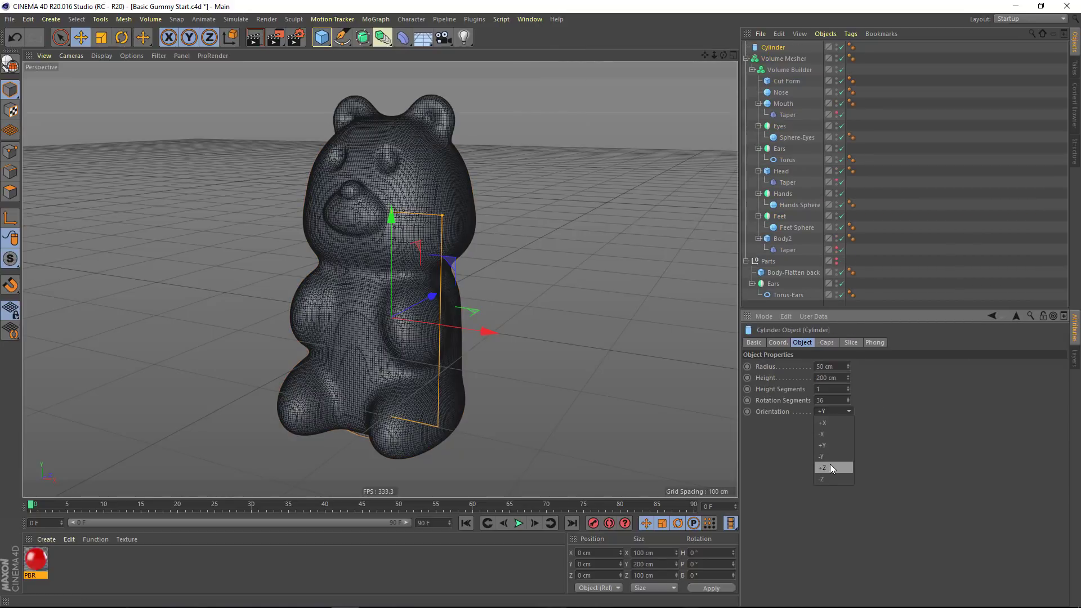
left_click(829, 467)
left_click(368, 20)
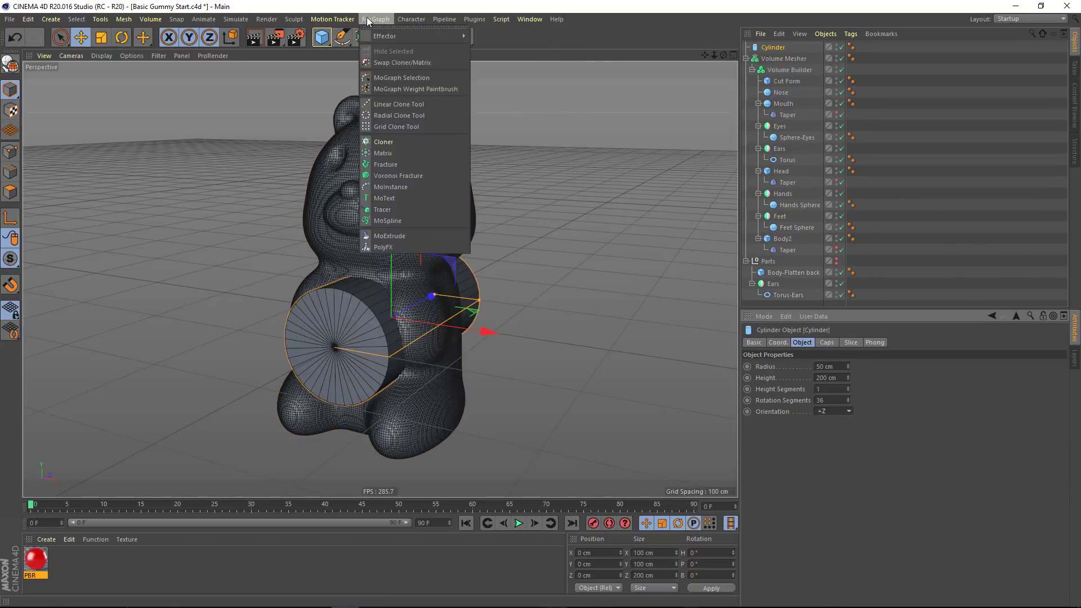
left_click(407, 143, "alt")
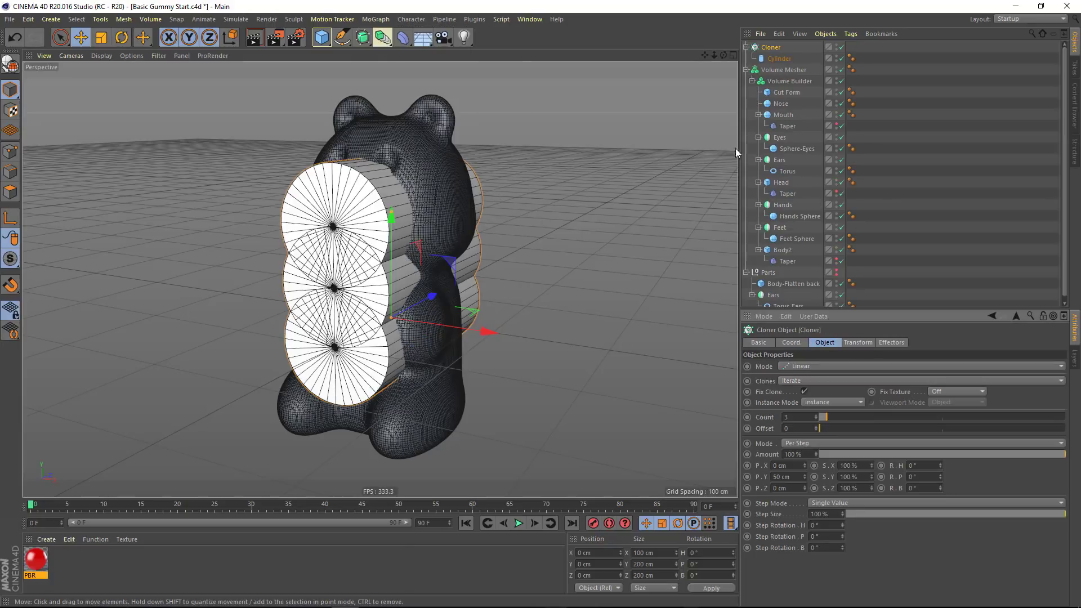
Step: Set the Cloner to Radial mode with 10 clones at 134 cm radius, then add a Sphere
left_click(825, 365)
left_click(829, 396)
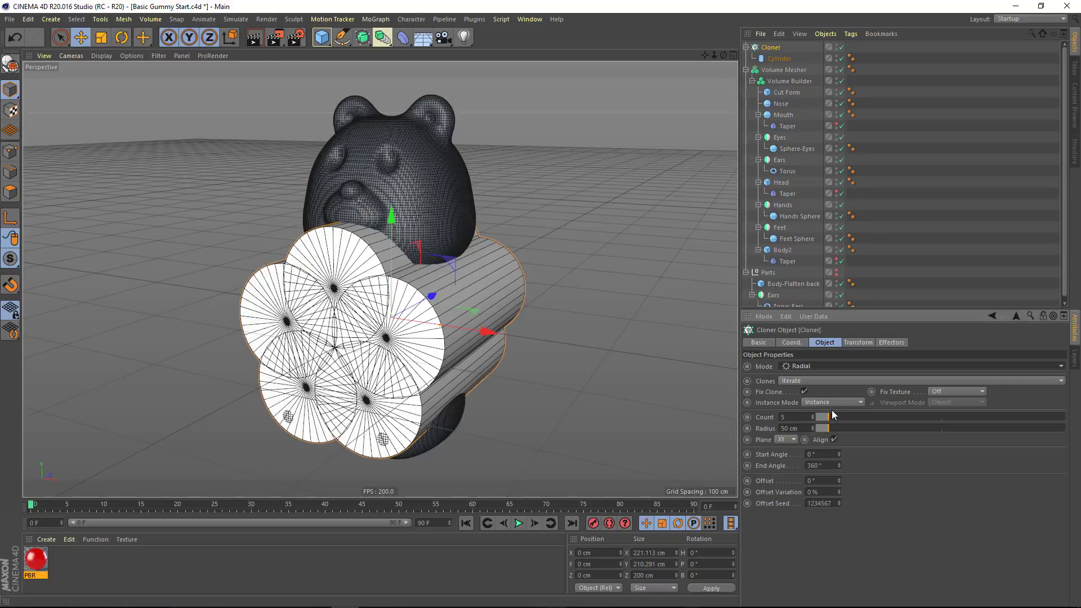
mouse_move(835, 430)
left_mouse_down()
mouse_move(879, 432)
mouse_move(844, 419)
left_mouse_up()
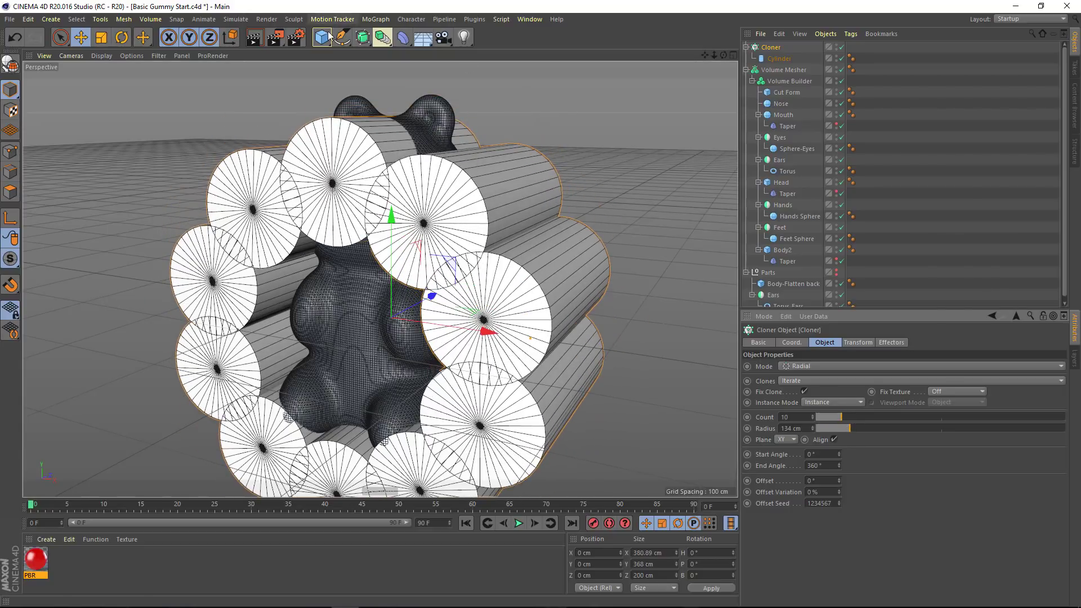
left_click_drag(324, 39, 540, 73)
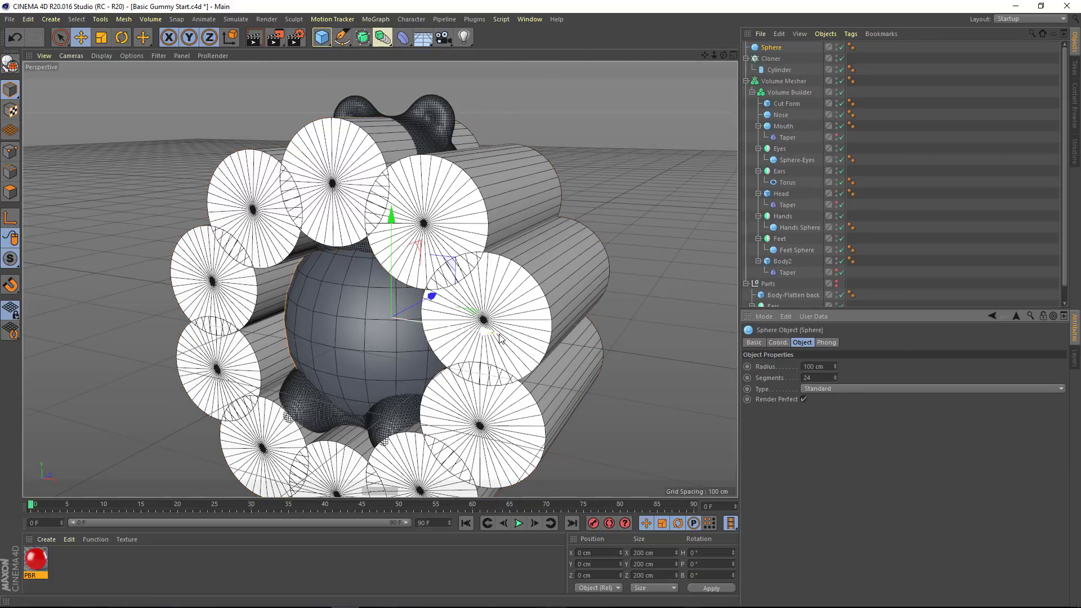
Step: Enlarge the sphere to about 157 cm radius and group it with the Cloner as 'Mouth'
left_click_drag(496, 338, 559, 343)
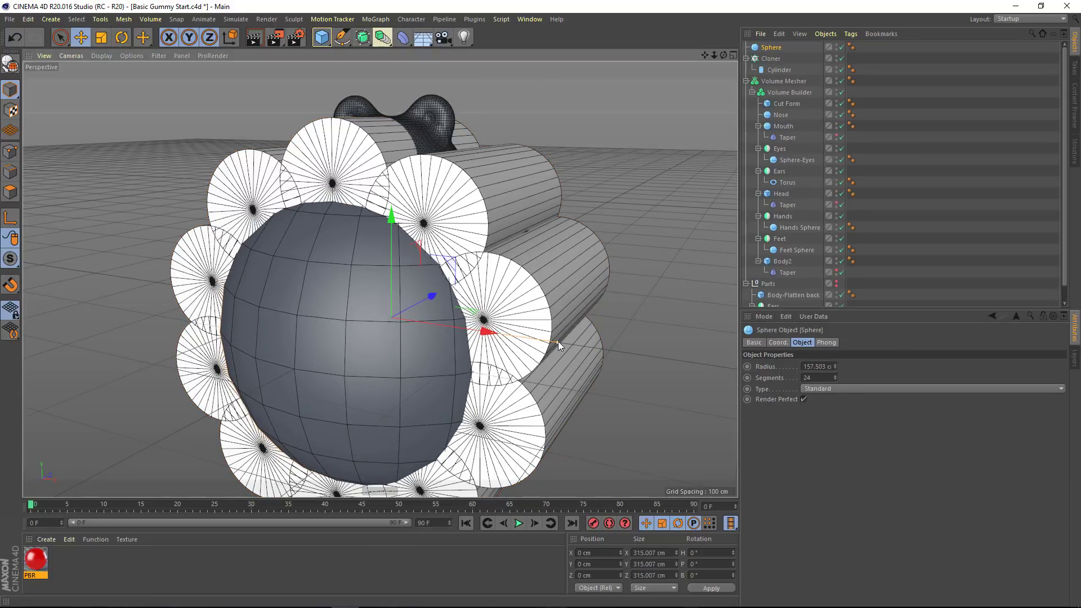
left_click(779, 70, "shift")
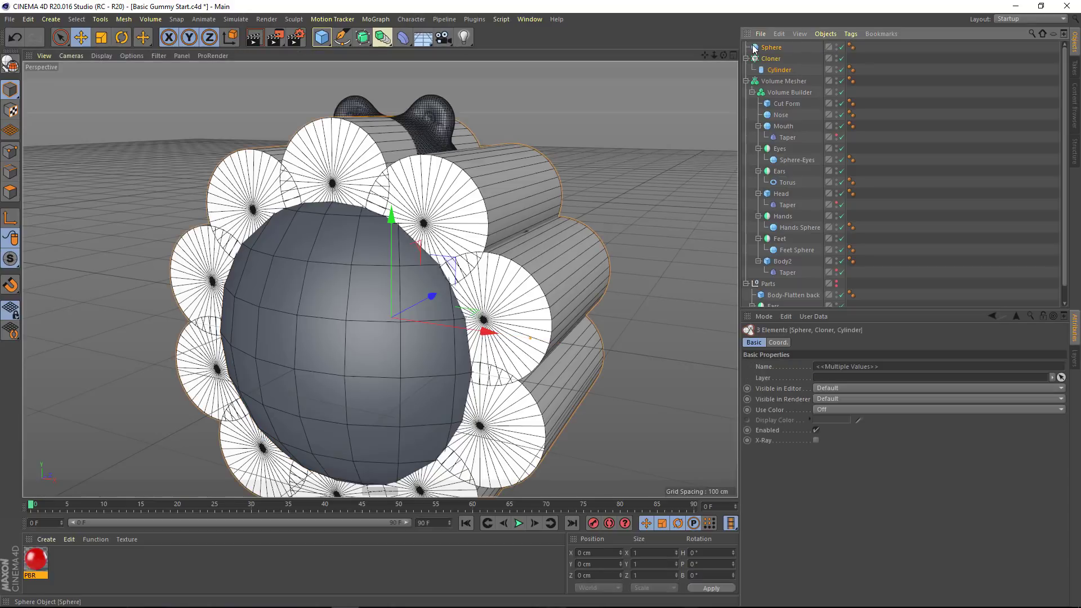
key("alt+g")
double_click(769, 47)
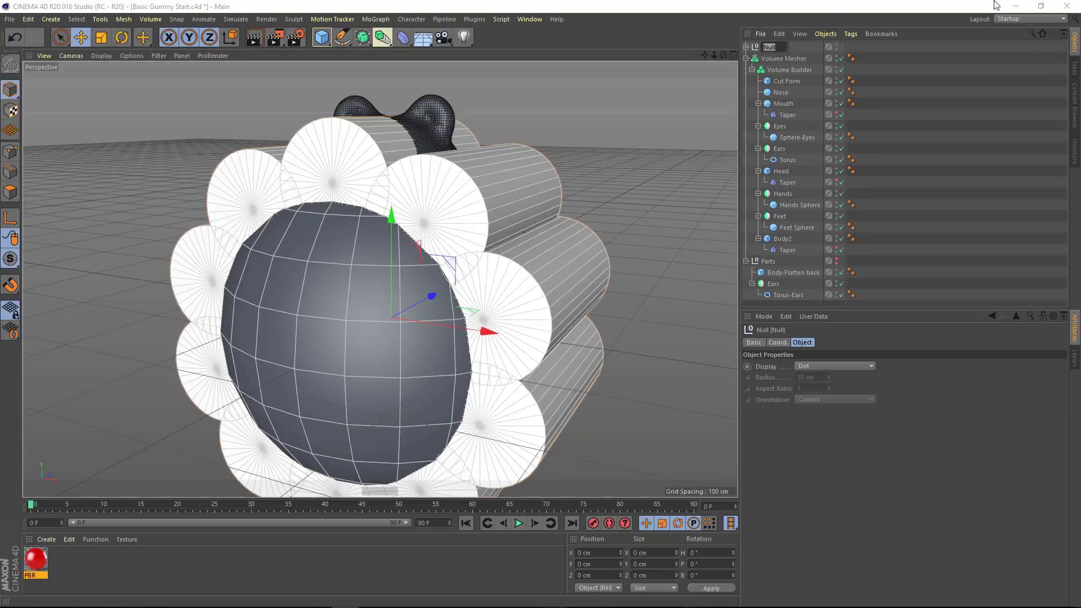
type("Mouth")
key("Return")
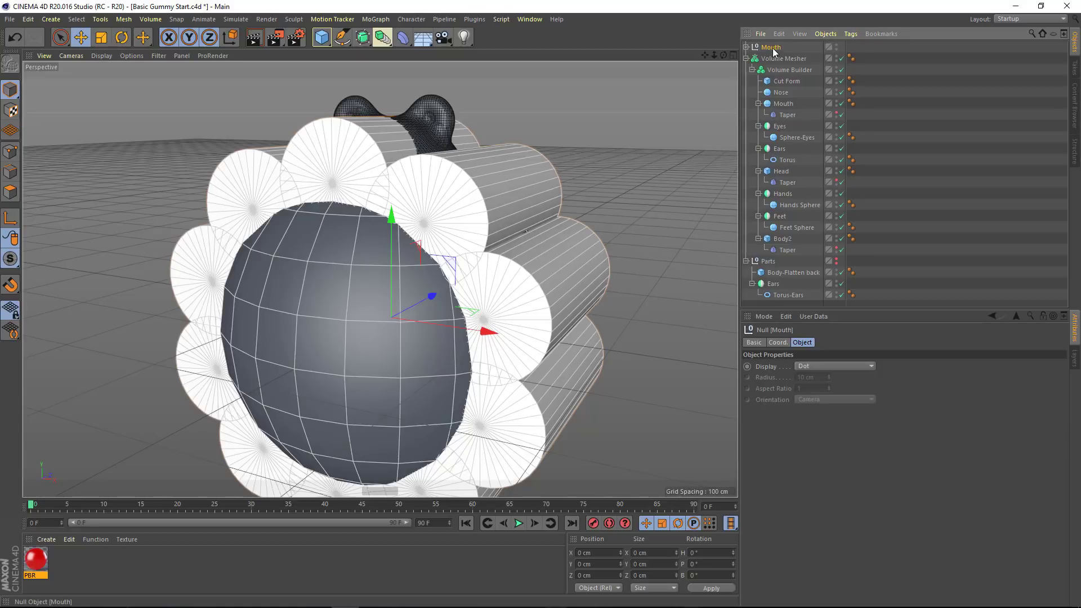
Step: Place the Mouth group inside the Volume Builder and set its mode to Subtract
mouse_move(774, 53)
left_mouse_down()
mouse_move(781, 84)
mouse_move(784, 70)
left_mouse_up()
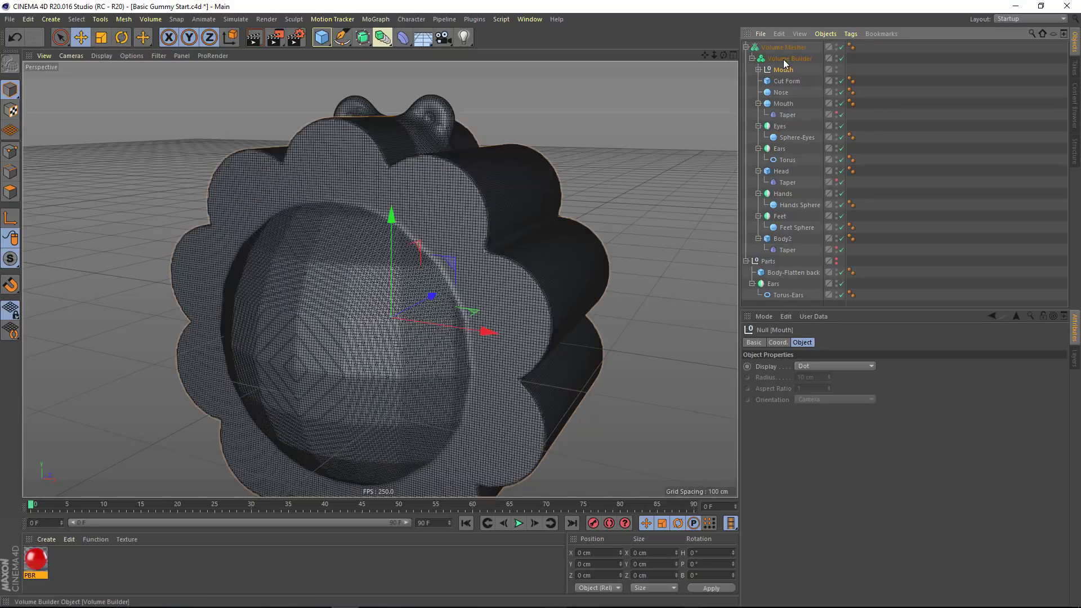
left_click(785, 58)
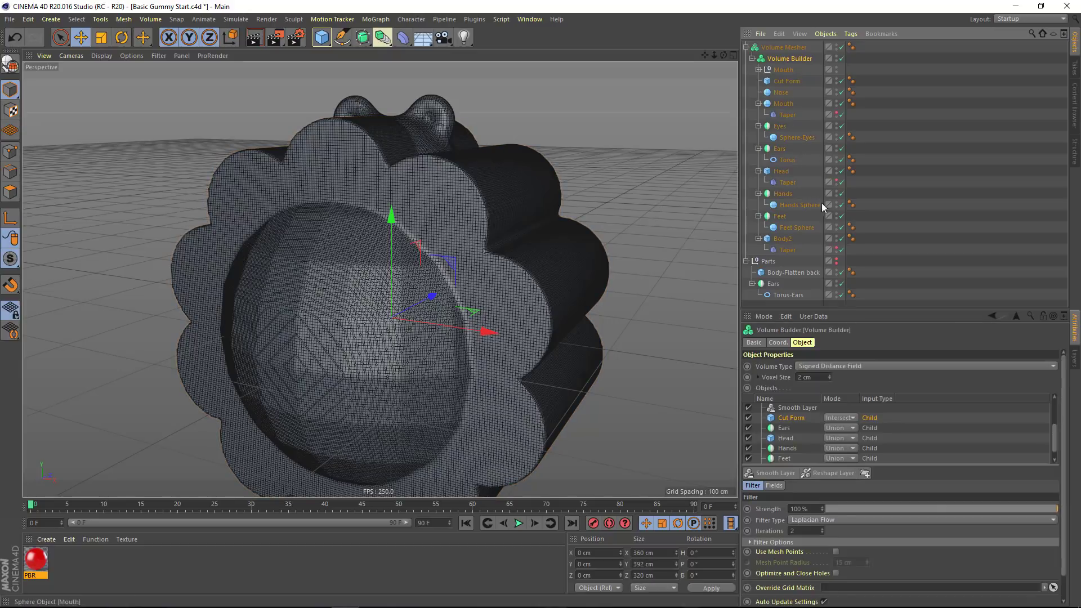
scroll(832, 417, "up", 3)
left_click(839, 408)
left_click(838, 432)
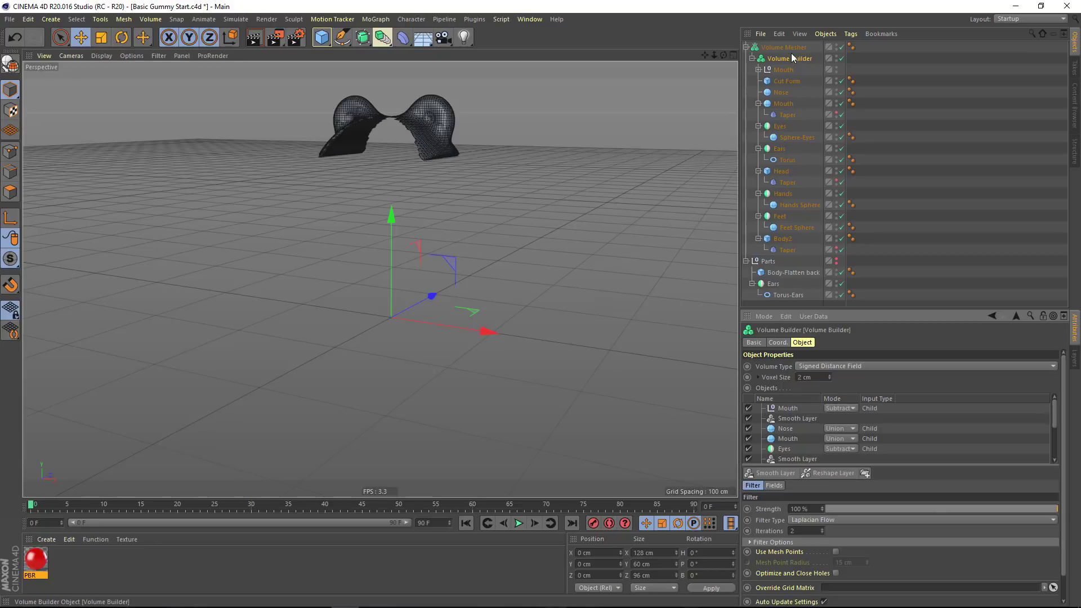
Step: Move the Mouth cutter right and up into the bear's upper body, then check the Cloner's Effectors
left_click(785, 69)
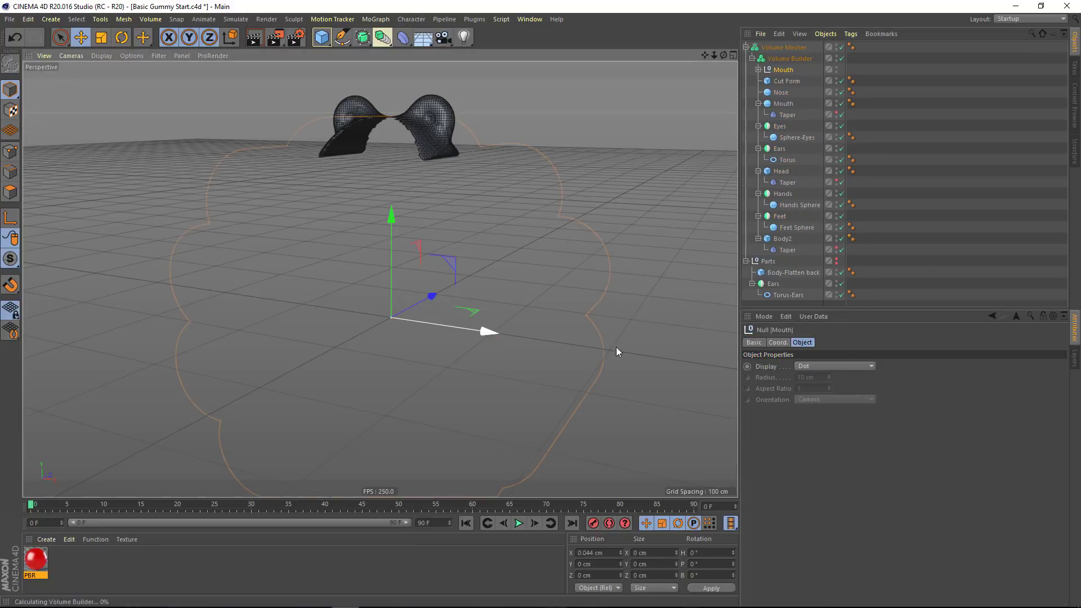
left_click_drag(618, 348, 661, 352)
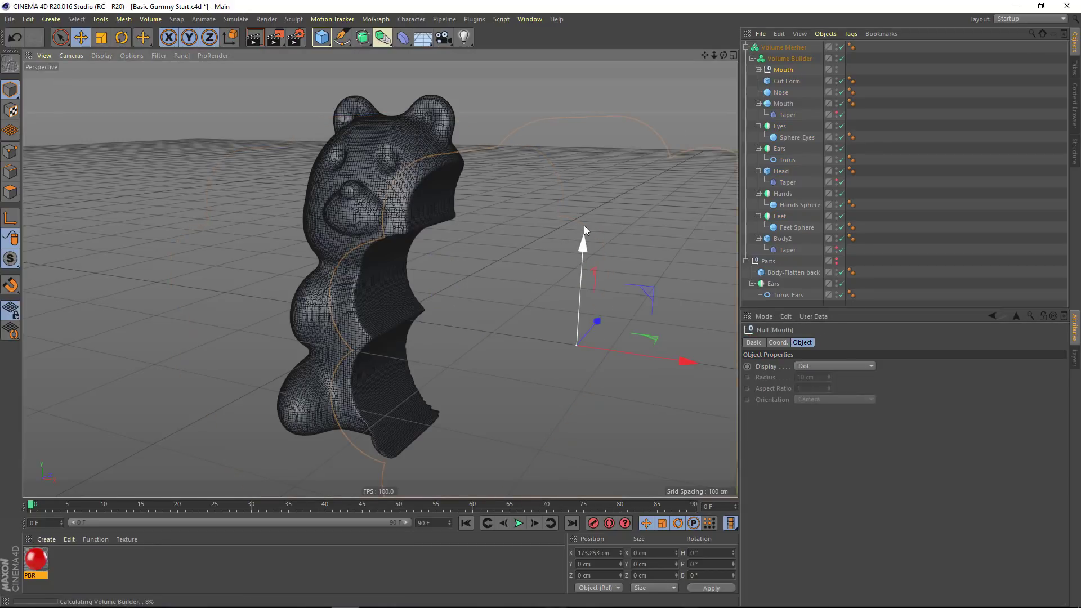
left_click_drag(585, 217, 599, 66)
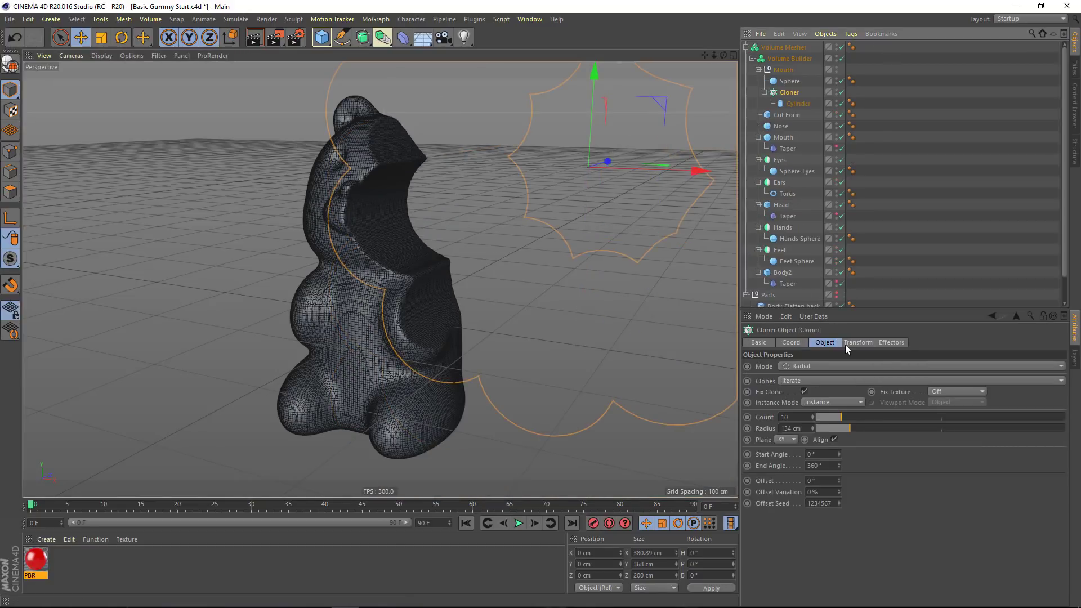
left_click(889, 343)
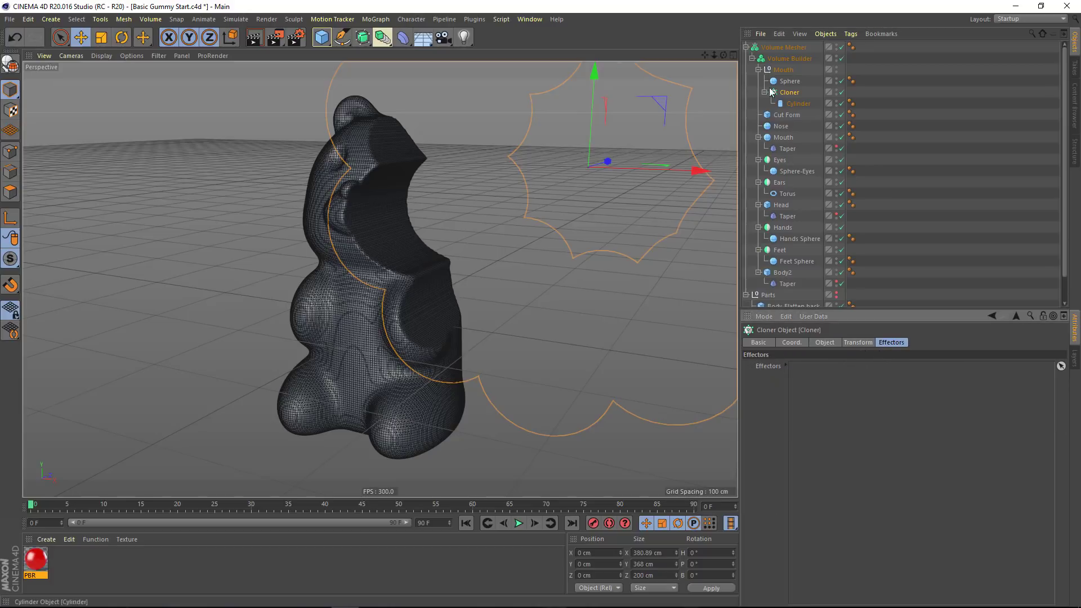
left_click(770, 59)
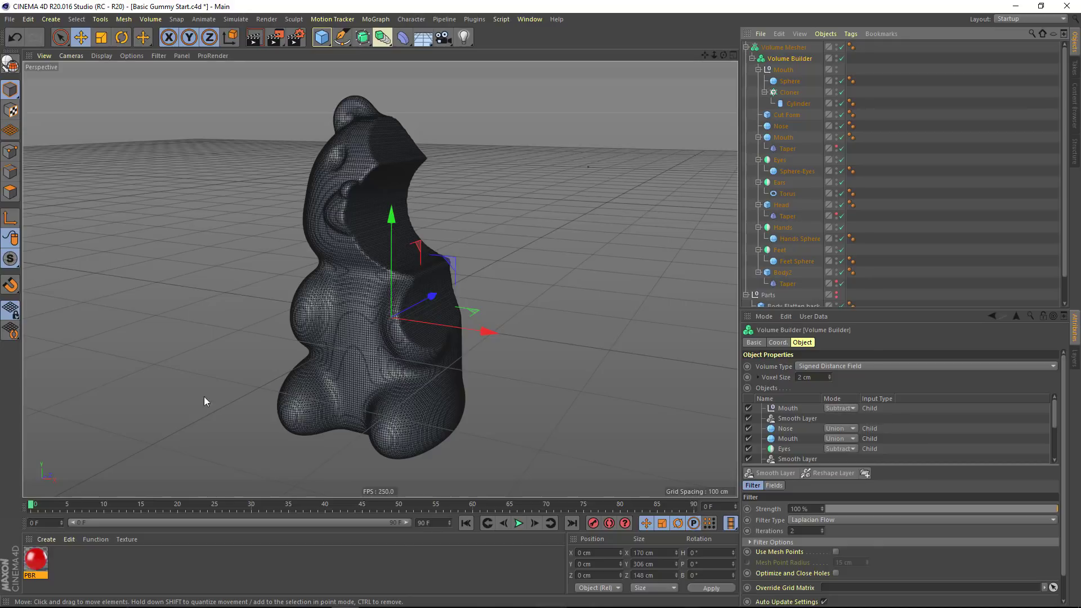
Step: Drop the red PBR material onto the Volume Mesher to texture the carved bear
left_click_drag(347, 319, 346, 319)
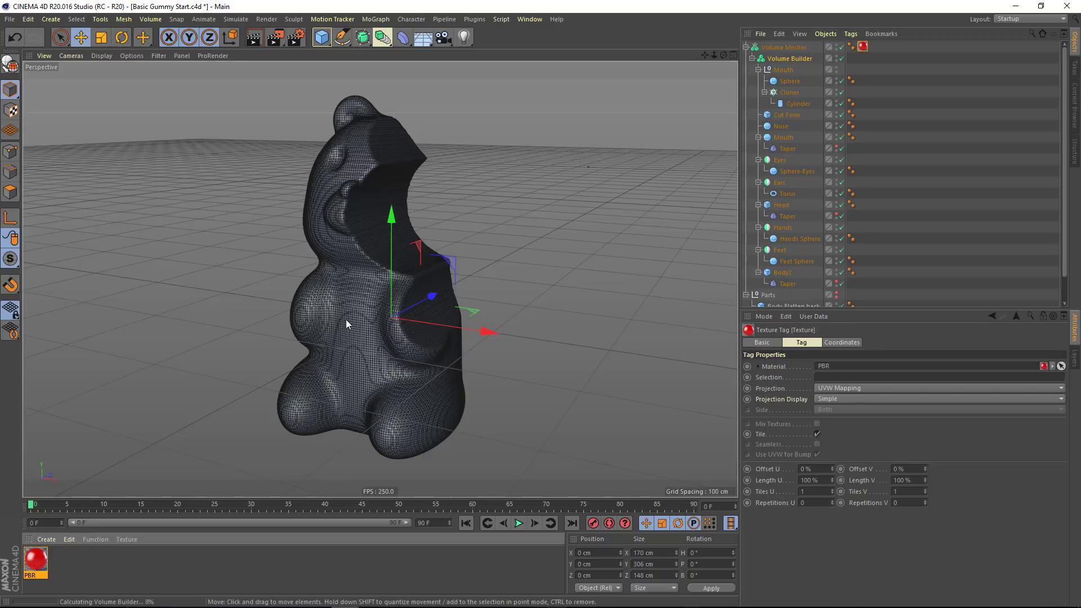